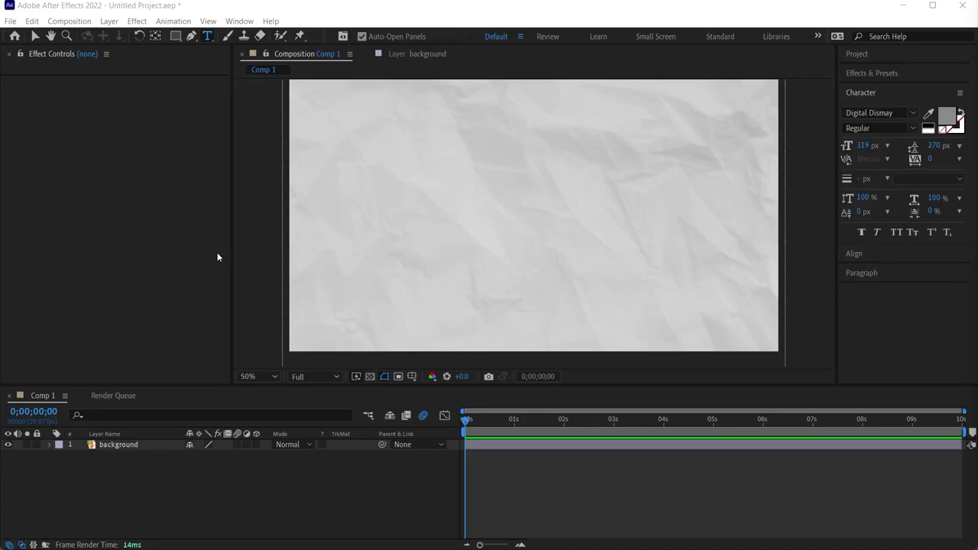
# Step: Add a text layer reading 88:88 in the composition with the Horizontal Type tool
pyautogui.press('v')
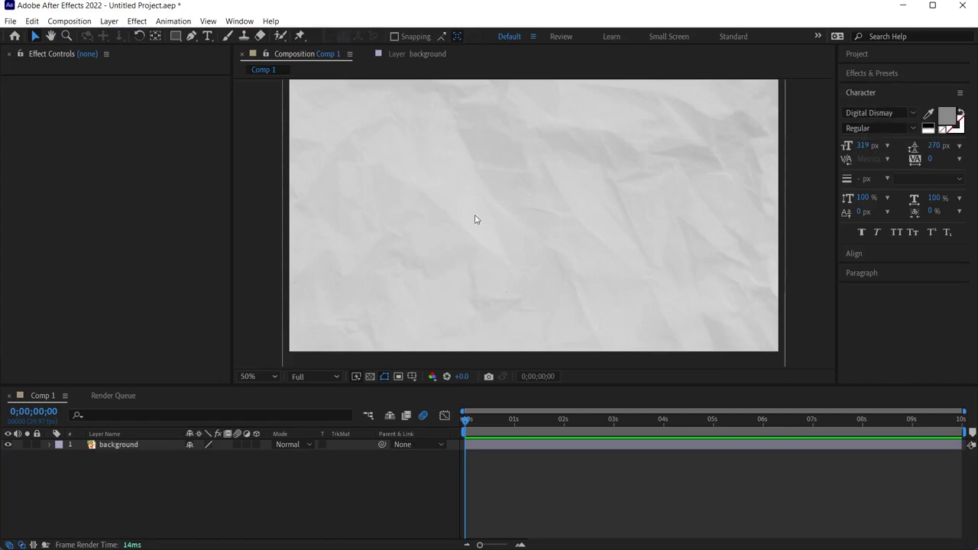
pyautogui.click(208, 39)
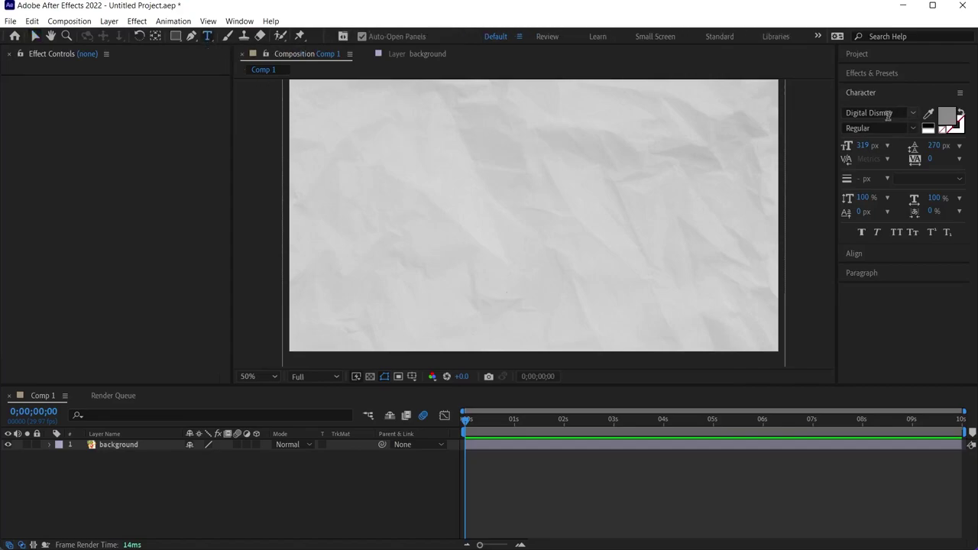
pyautogui.click(456, 216)
pyautogui.write('88')
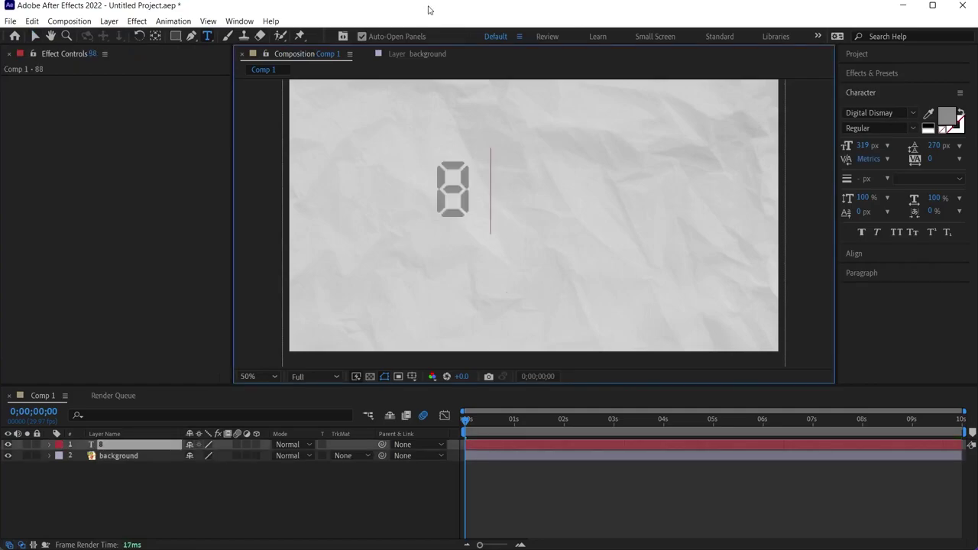
pyautogui.write(':88')
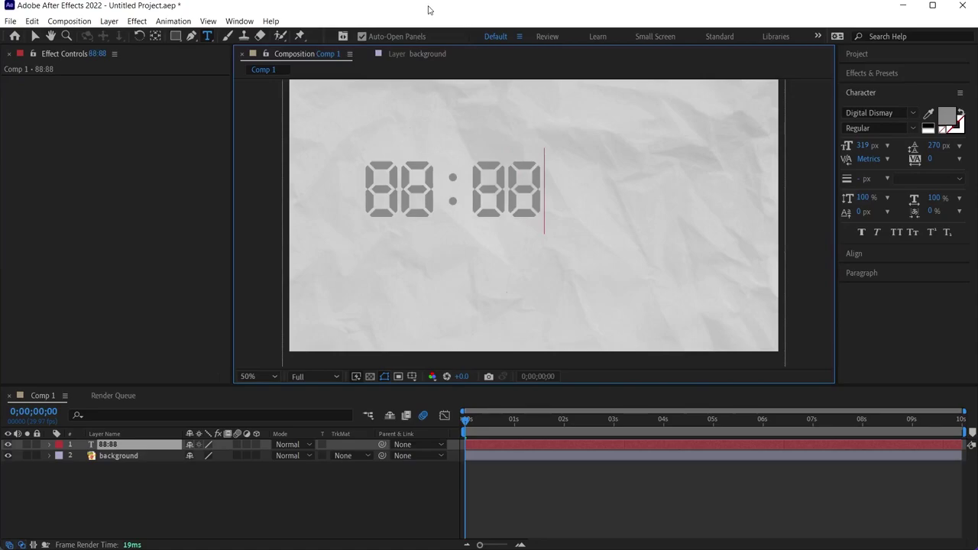
# Step: Enlarge the 88:88 text to 448 px and move it to the centre of the composition
pyautogui.click(35, 36)
pyautogui.moveTo(862, 145); pyautogui.dragTo(927, 145)
pyautogui.moveTo(382, 185); pyautogui.dragTo(443, 212)
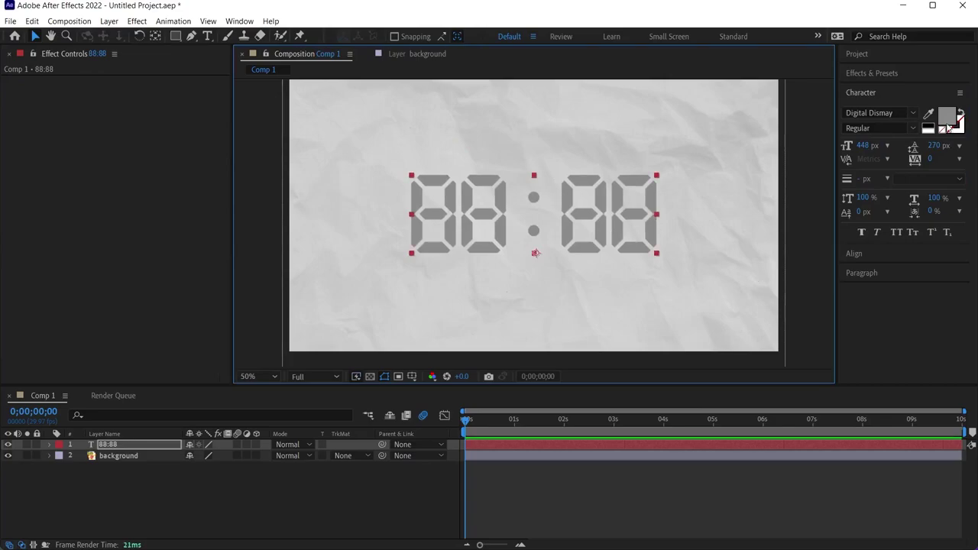
# Step: Set the text fill colour to blue, hex 1069C4
pyautogui.click(948, 119)
pyautogui.click(714, 388)
pyautogui.click(686, 357)
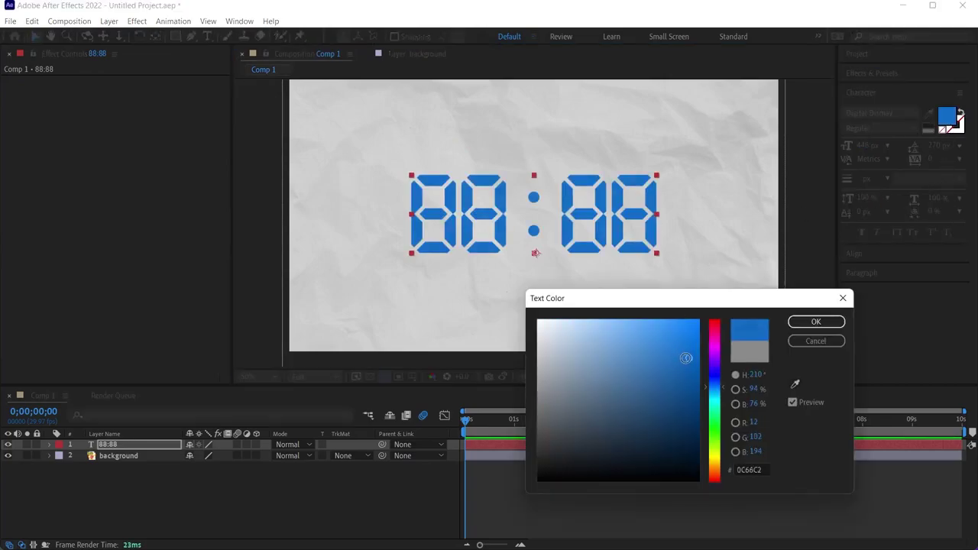
pyautogui.moveTo(687, 359); pyautogui.dragTo(687, 357)
pyautogui.click(811, 322)
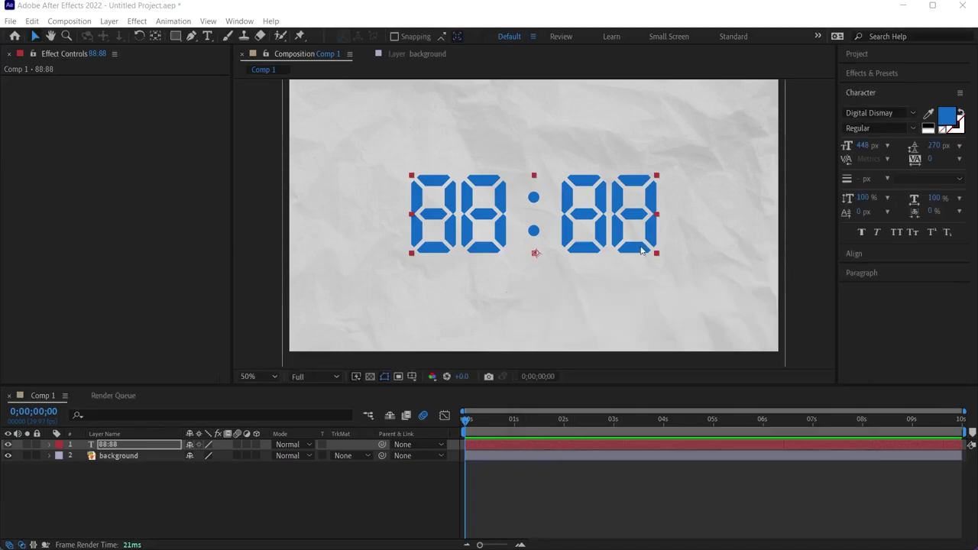
# Step: Reveal the text properties of the 88:88 layer and select Source Text
pyautogui.click(113, 446)
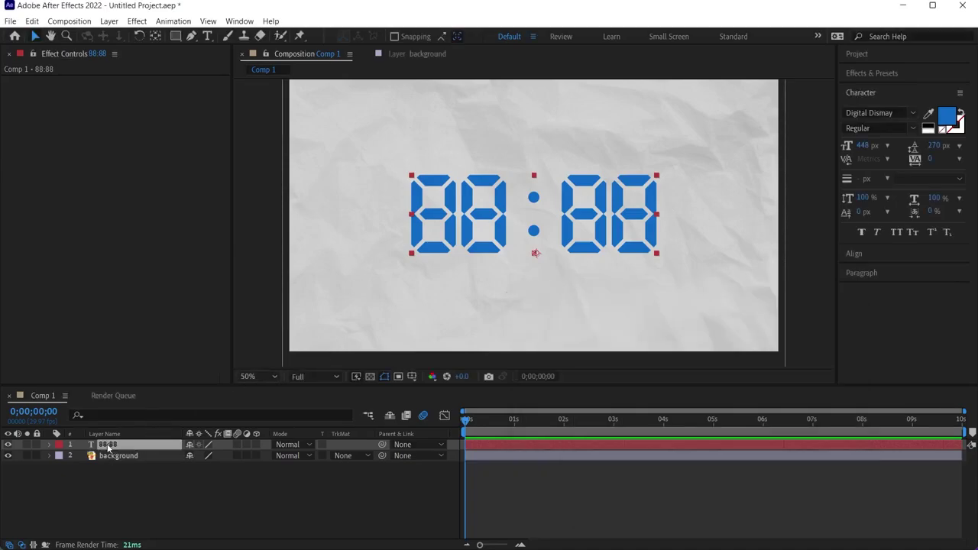
pyautogui.click(51, 444)
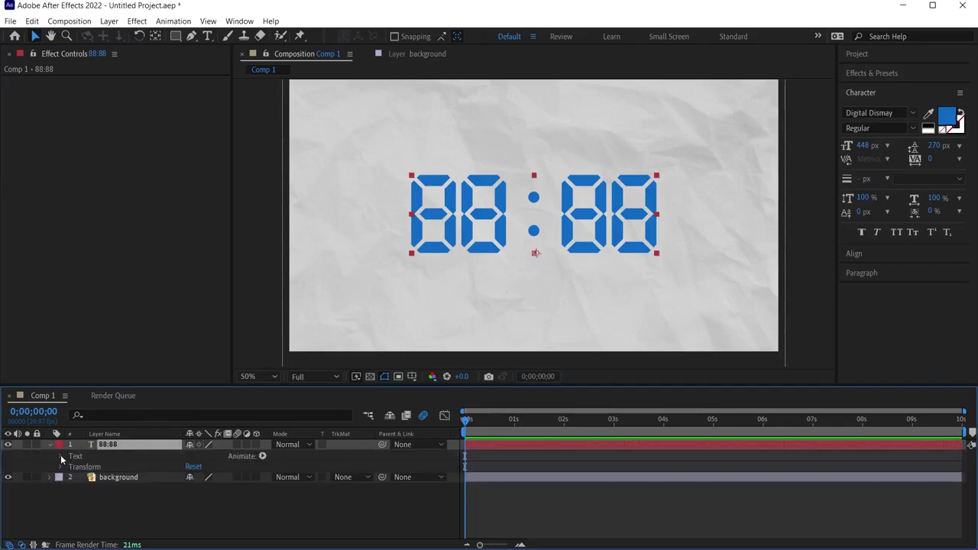
pyautogui.click(60, 456)
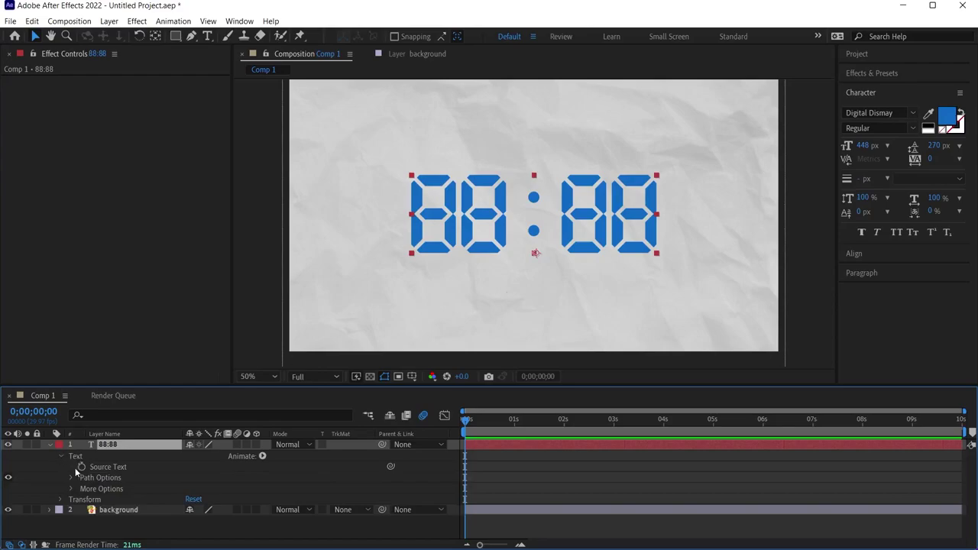
pyautogui.click(115, 469)
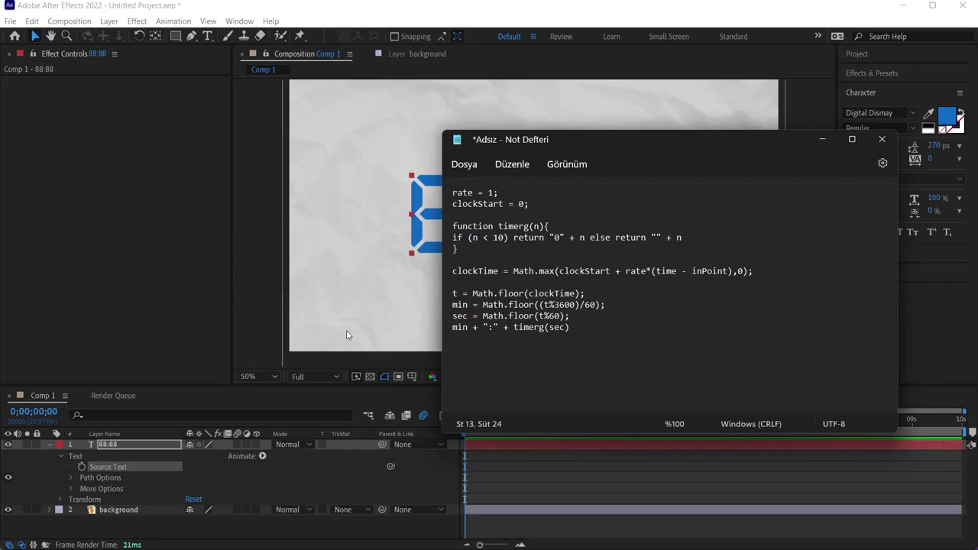
# Step: Copy the whole timer script from Notepad into a new Source Text expression, then move the current time to 0;00;03;00
pyautogui.moveTo(660, 344); pyautogui.dragTo(451, 192)
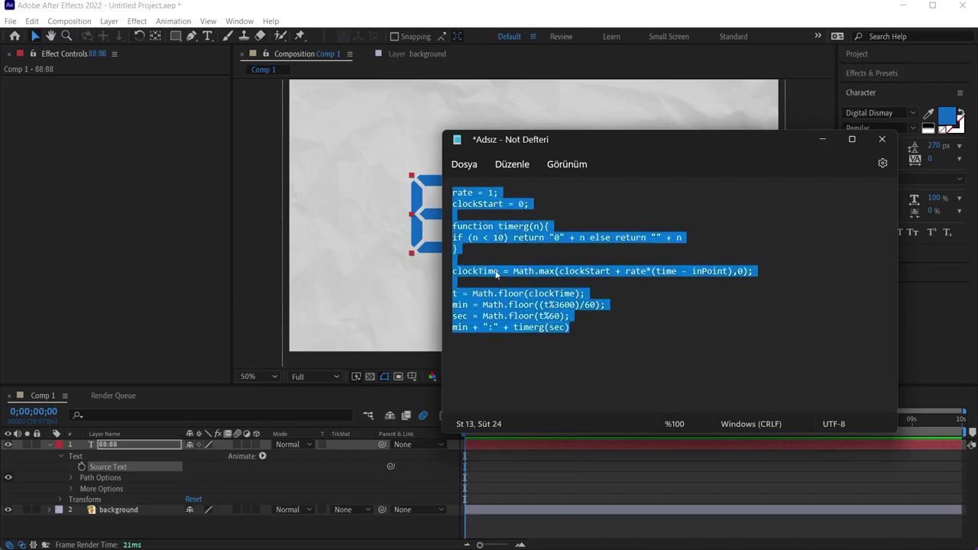
pyautogui.click(134, 460)
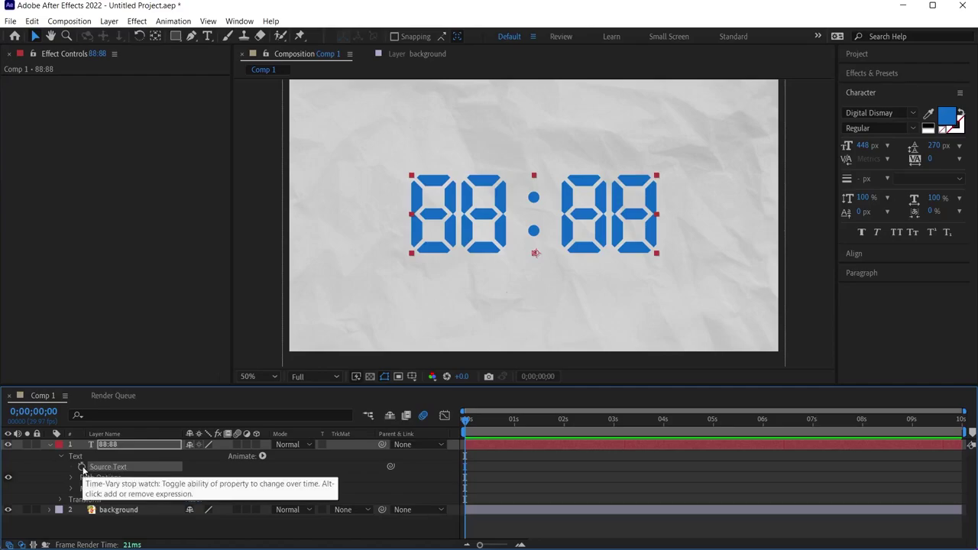
pyautogui.keyDown('alt'); pyautogui.click(82, 470); pyautogui.keyUp('alt')
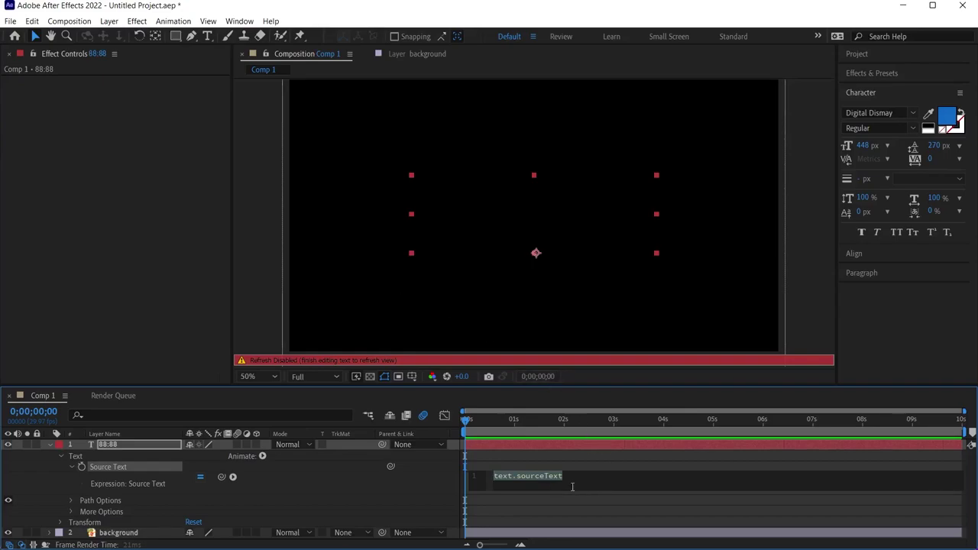
pyautogui.hotkey('ctrl', 'v')
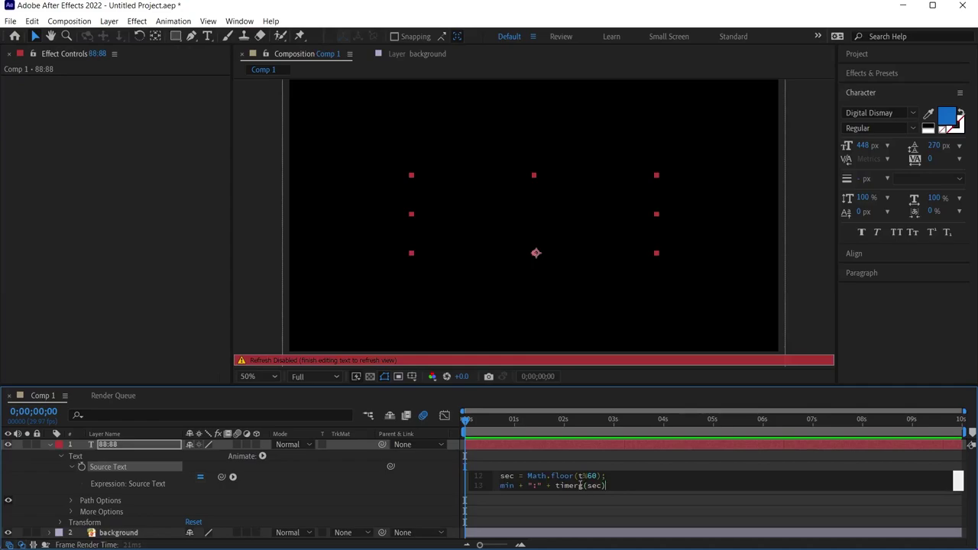
pyautogui.click(571, 460)
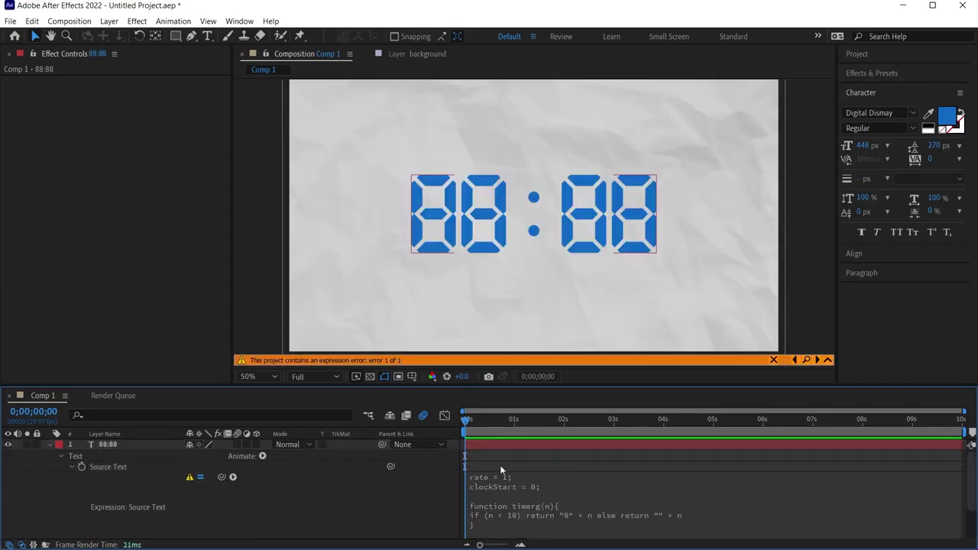
pyautogui.moveTo(467, 420); pyautogui.dragTo(614, 419)
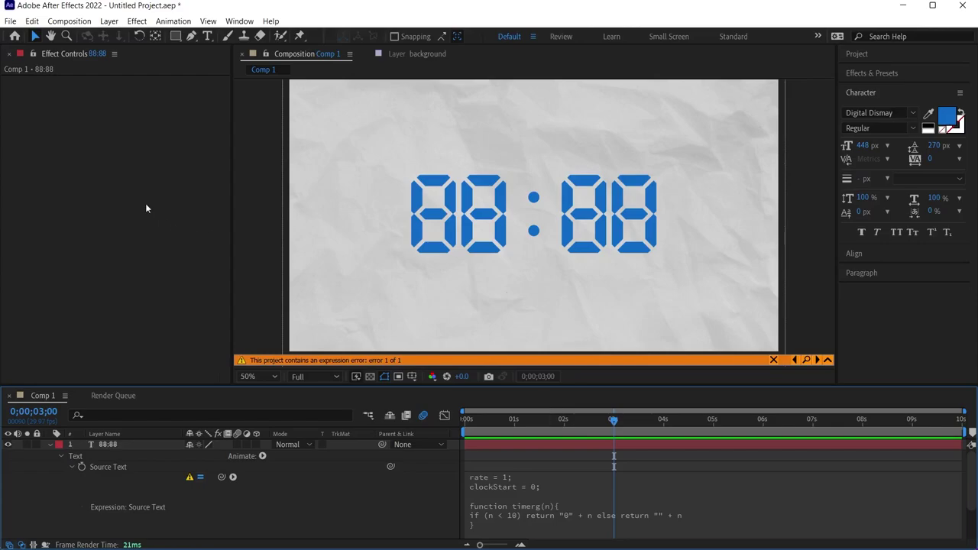
# Step: Change the project's expressions engine to Legacy ExtendScript
pyautogui.click(10, 23)
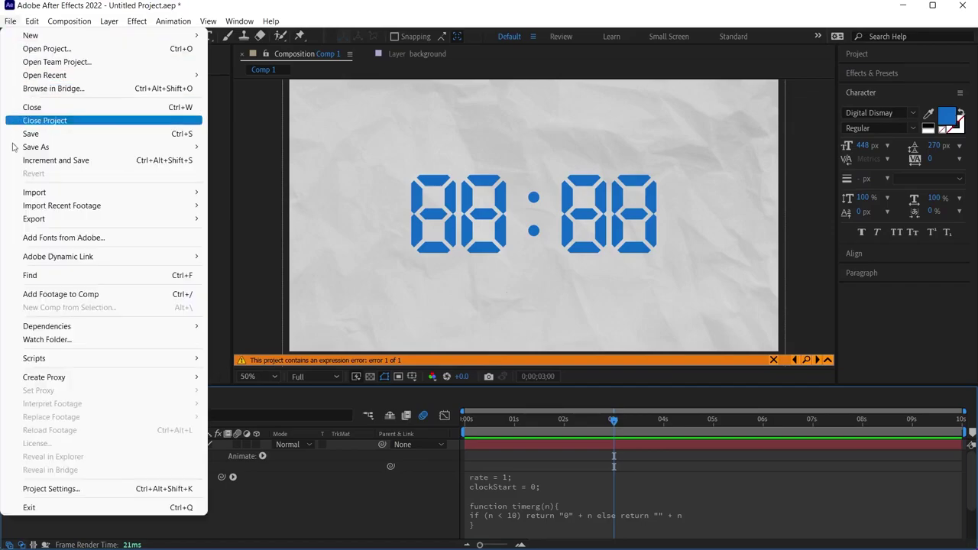
pyautogui.click(55, 489)
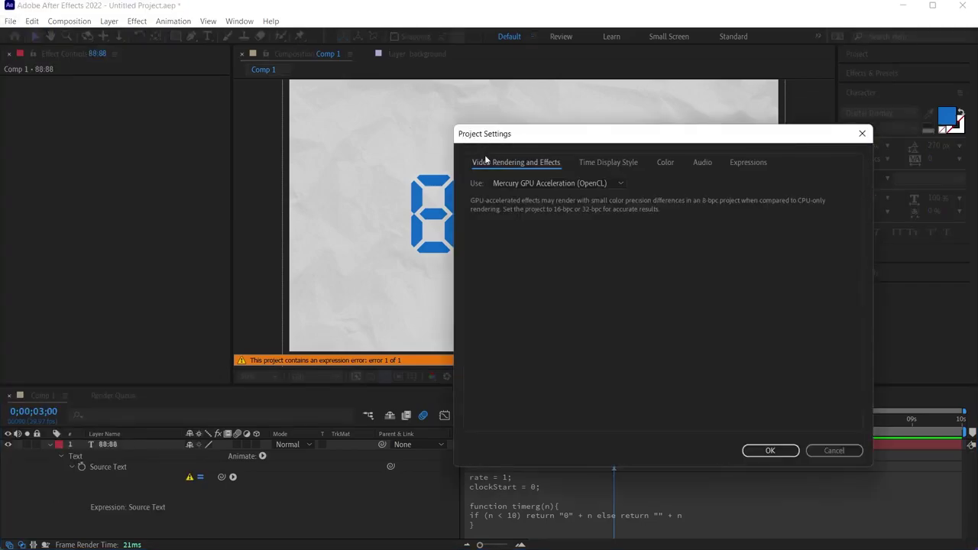
pyautogui.click(749, 163)
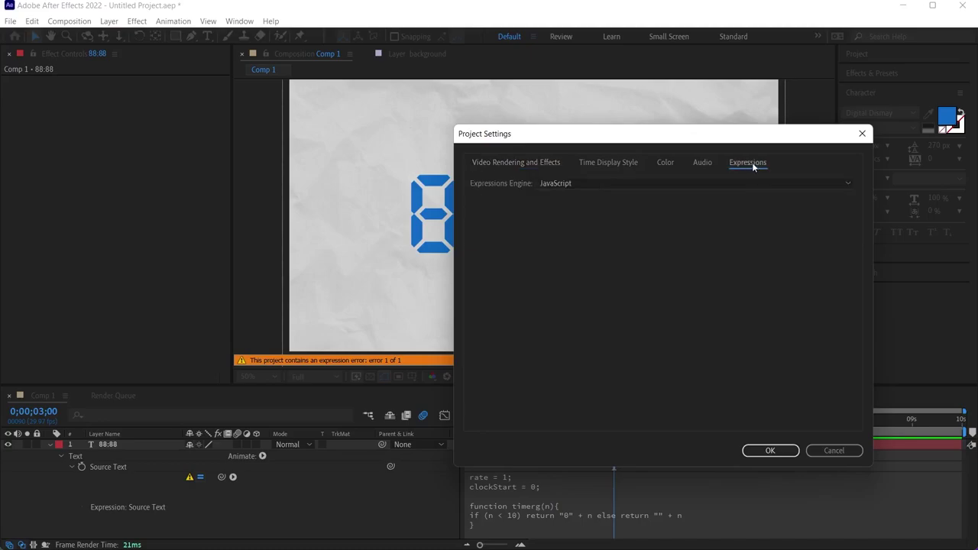
pyautogui.click(575, 179)
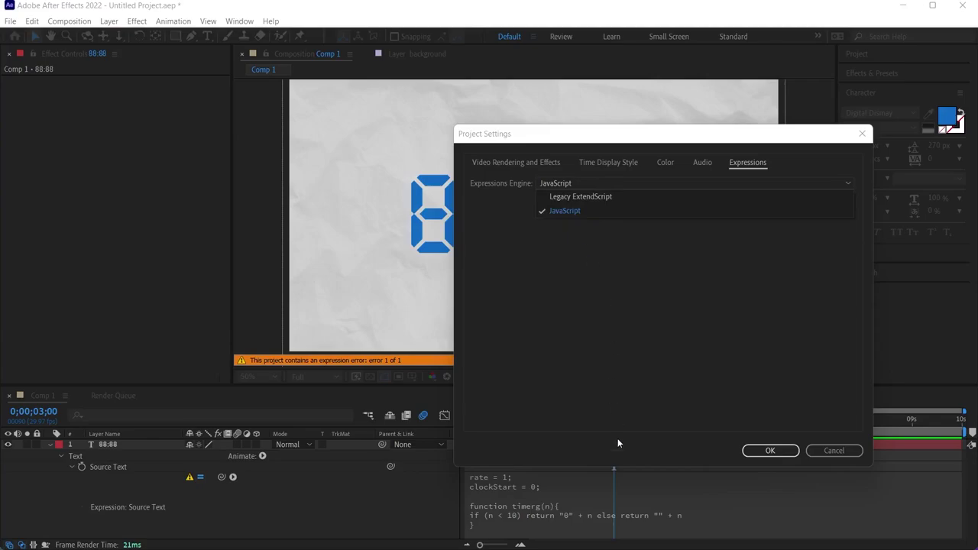
pyautogui.click(577, 197)
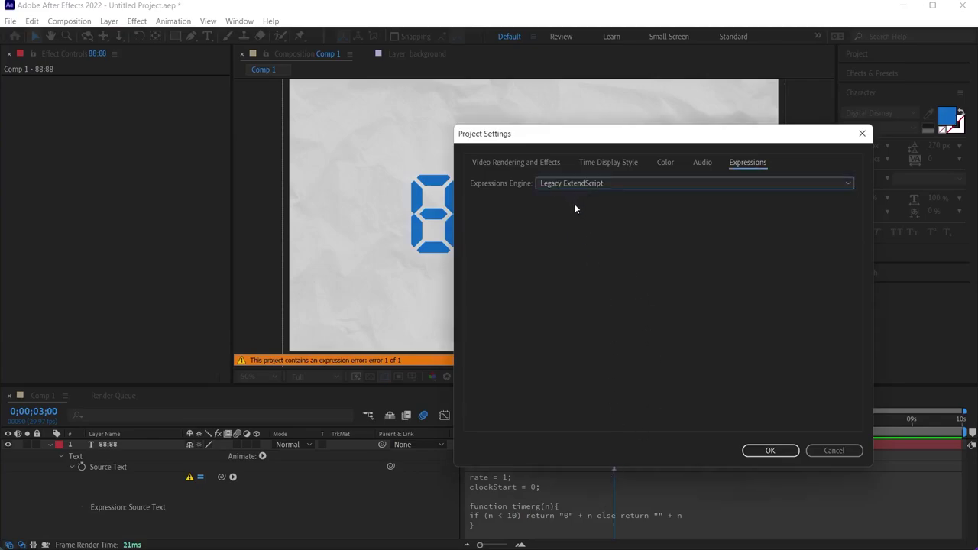
pyautogui.click(750, 449)
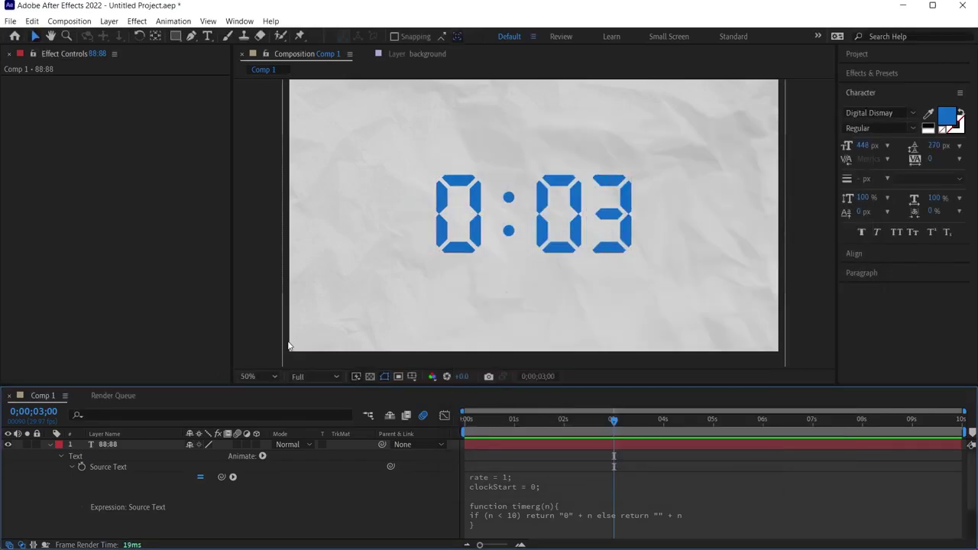
# Step: Return to the start of the composition and play back the timer
pyautogui.click(466, 420)
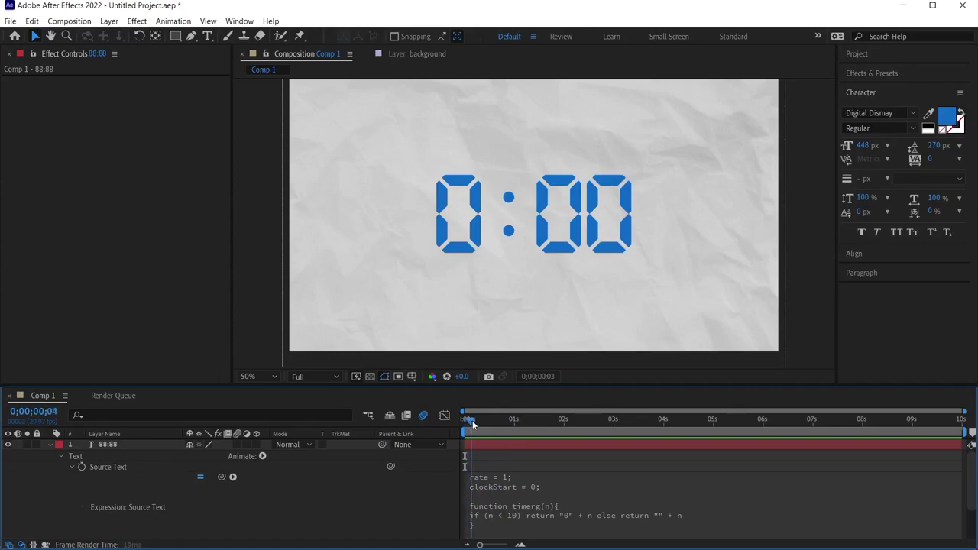
pyautogui.moveTo(472, 420); pyautogui.dragTo(425, 438)
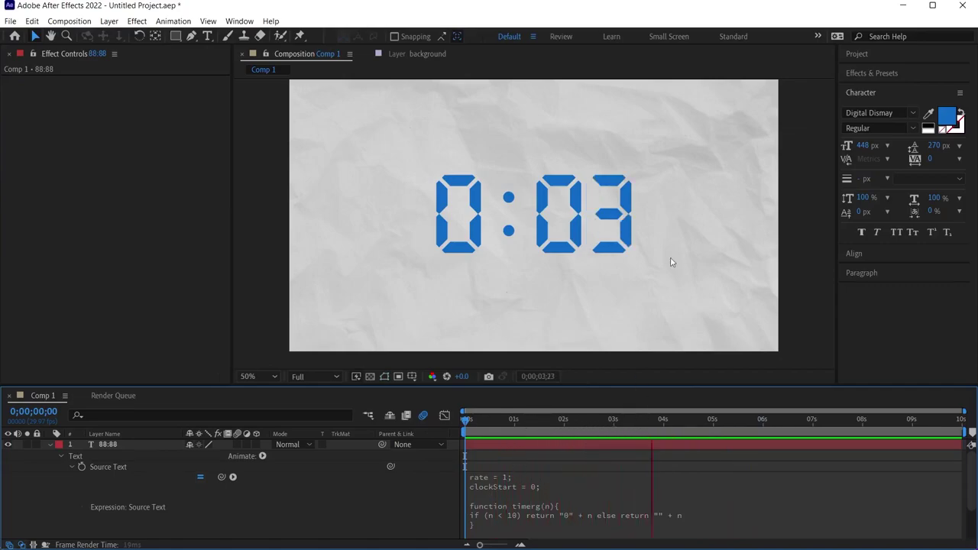
pyautogui.press('space')
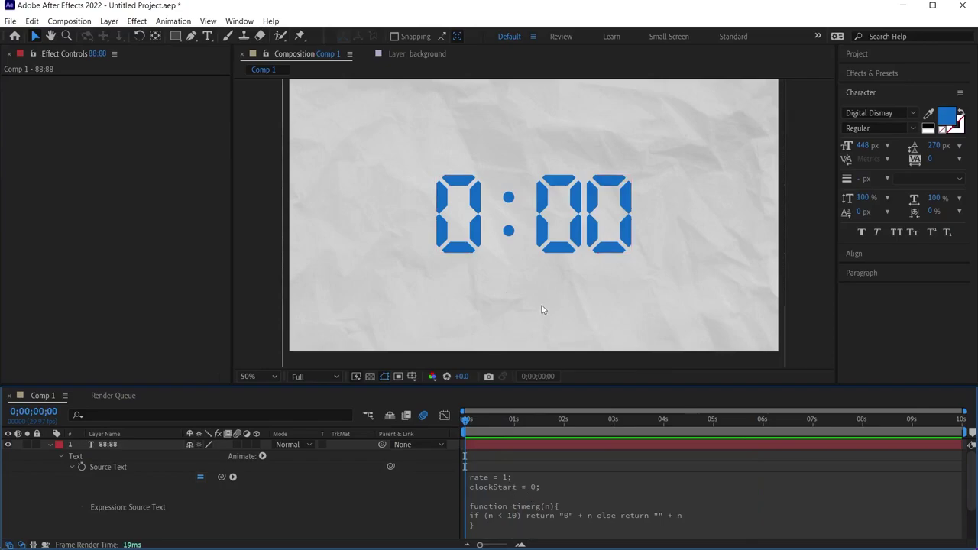
# Step: Set the rate in the Source Text expression to 10
pyautogui.click(515, 483)
pyautogui.click(530, 476)
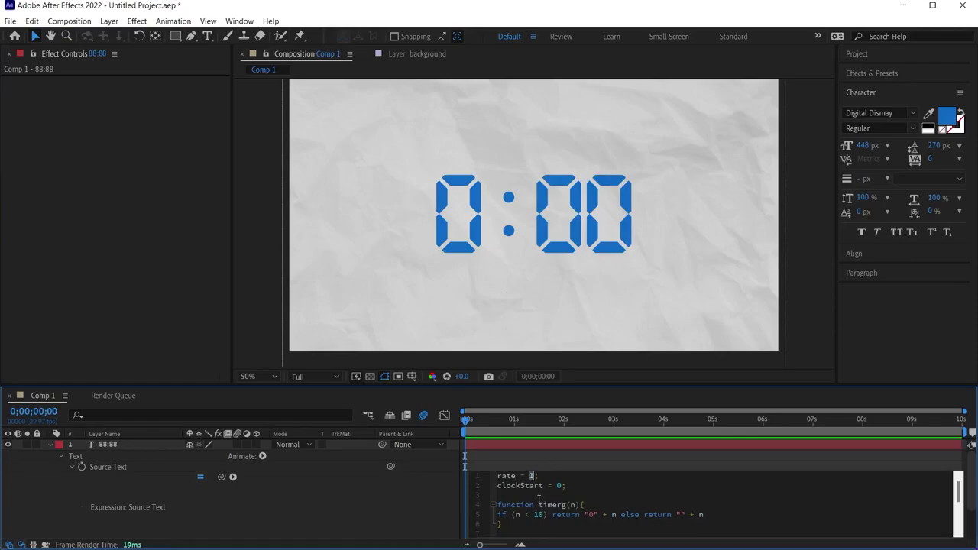
pyautogui.write('0')
pyautogui.click(567, 453)
# Step: Preview the faster timer from the first frame and examine its display at the 0;00;01;00 mark
pyautogui.moveTo(573, 424); pyautogui.dragTo(461, 422)
pyautogui.press('space')
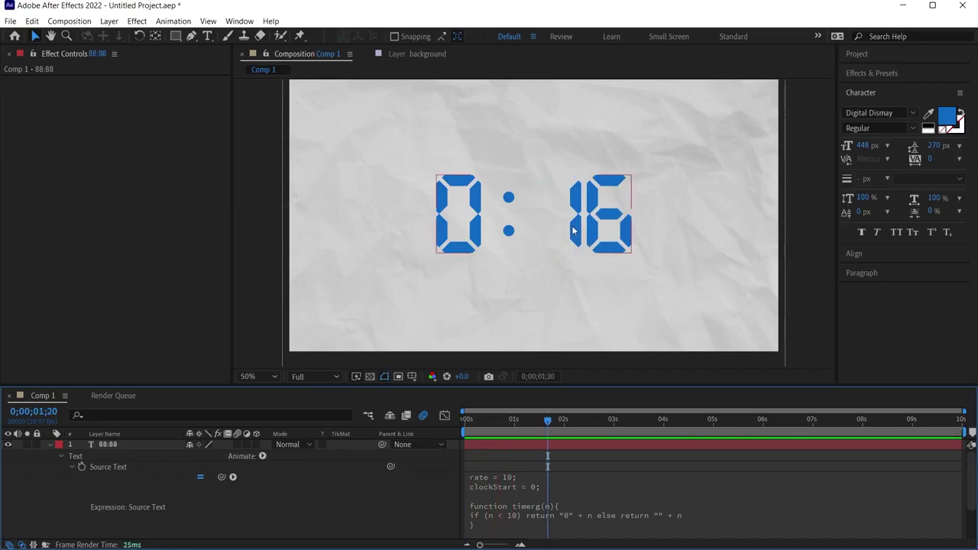
pyautogui.click(513, 423)
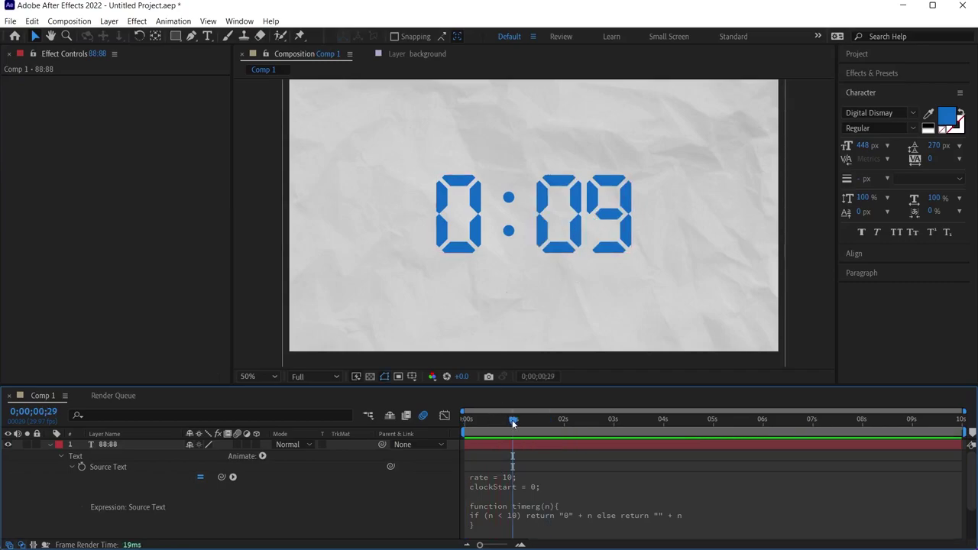
pyautogui.click(514, 423)
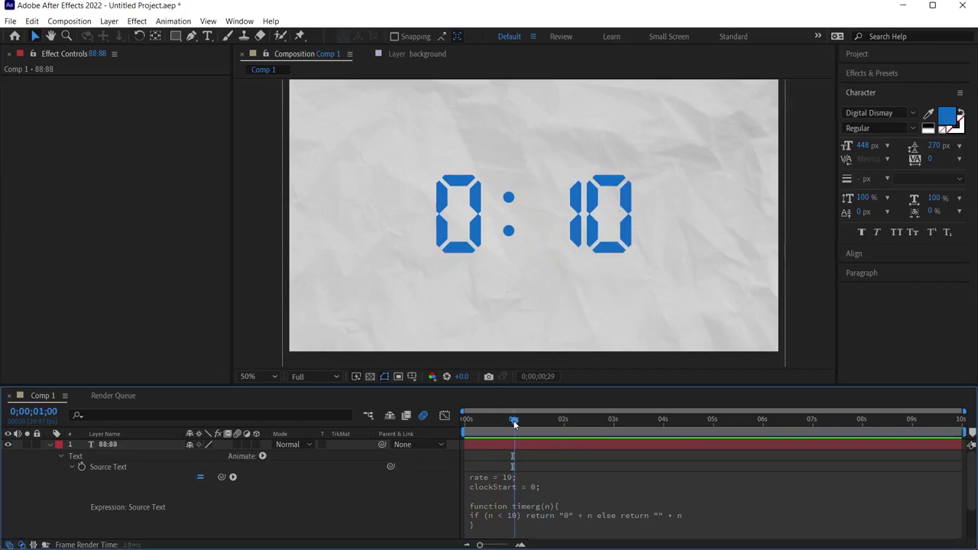
# Step: Set the rate in the Source Text expression back to 1
pyautogui.click(511, 479)
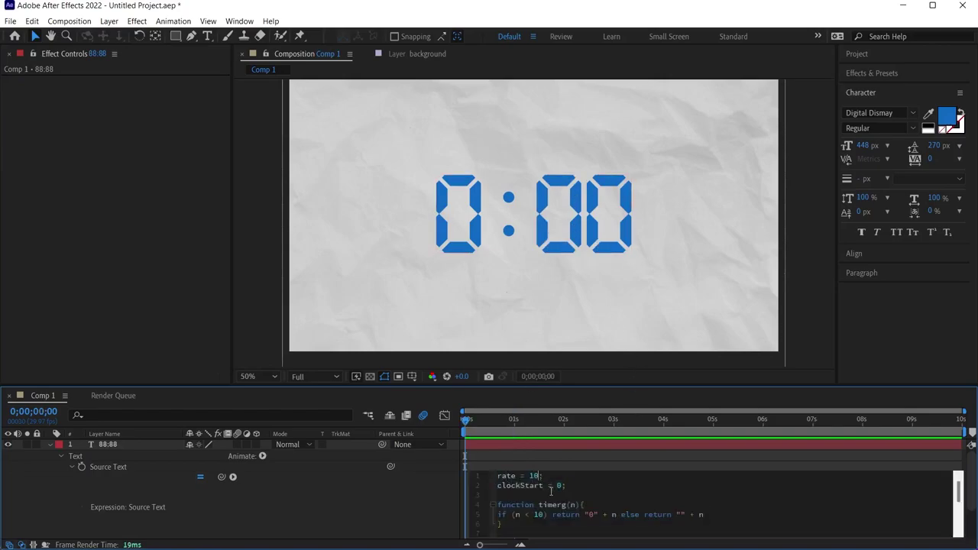
pyautogui.press('BackSpace')
pyautogui.press('KP_Enter')
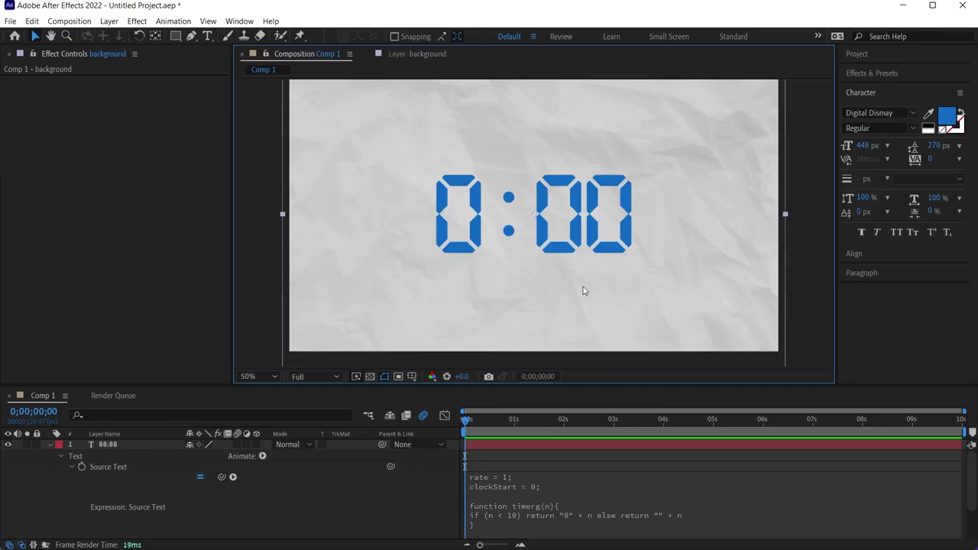
# Step: Set clockStart to 10 in the Source Text expression
pyautogui.click(536, 487)
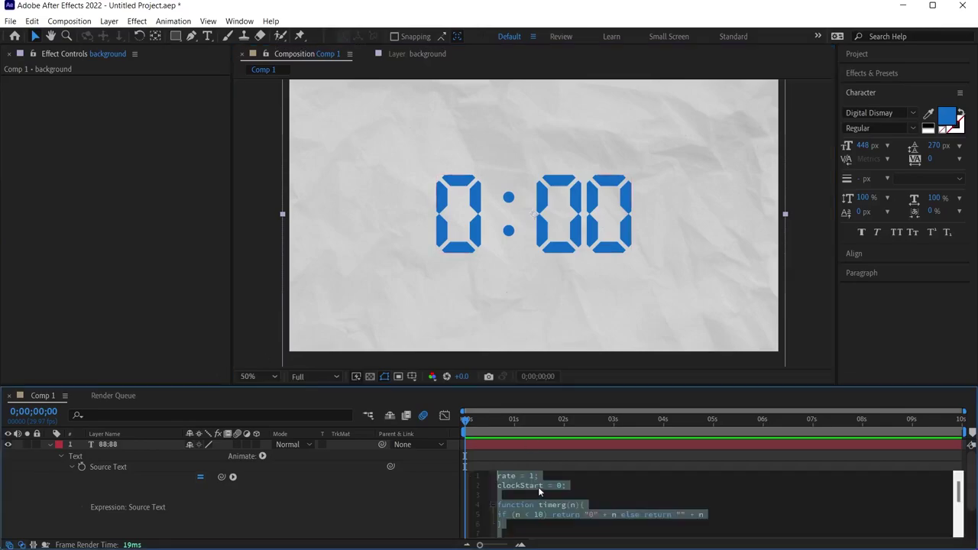
pyautogui.click(538, 486)
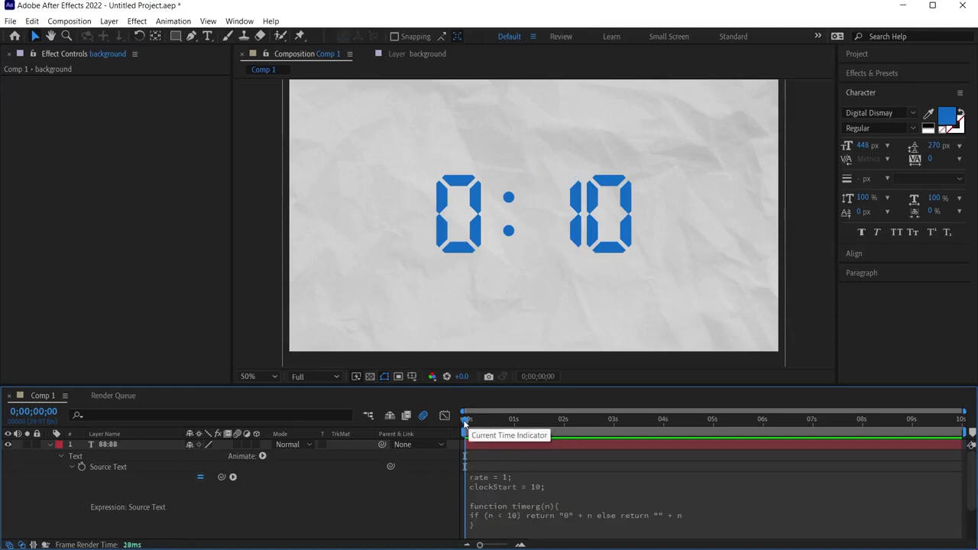
# Step: Try clockStart values of 60 and 120 in the Source Text expression
pyautogui.click(539, 487)
pyautogui.click(557, 487)
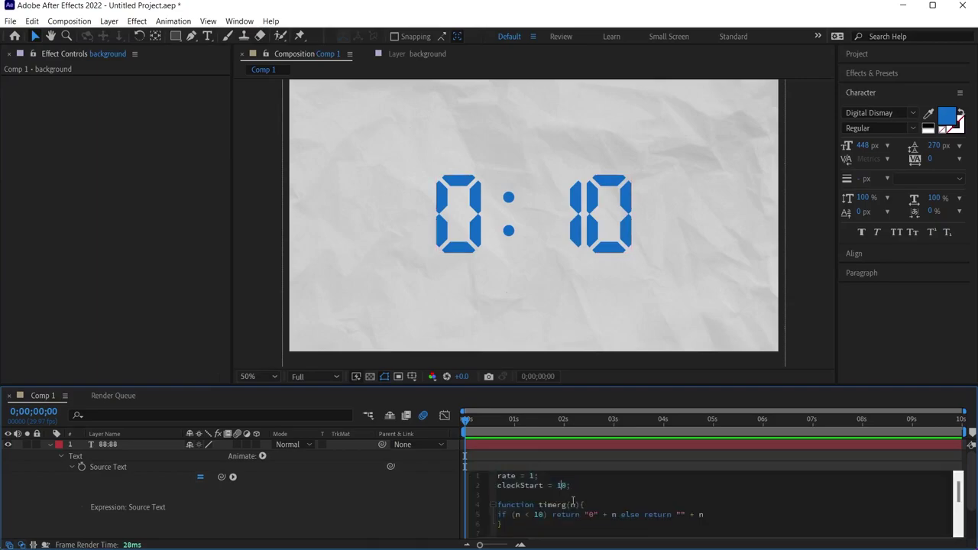
pyautogui.click(559, 459)
pyautogui.click(542, 486)
pyautogui.moveTo(562, 486); pyautogui.dragTo(557, 486)
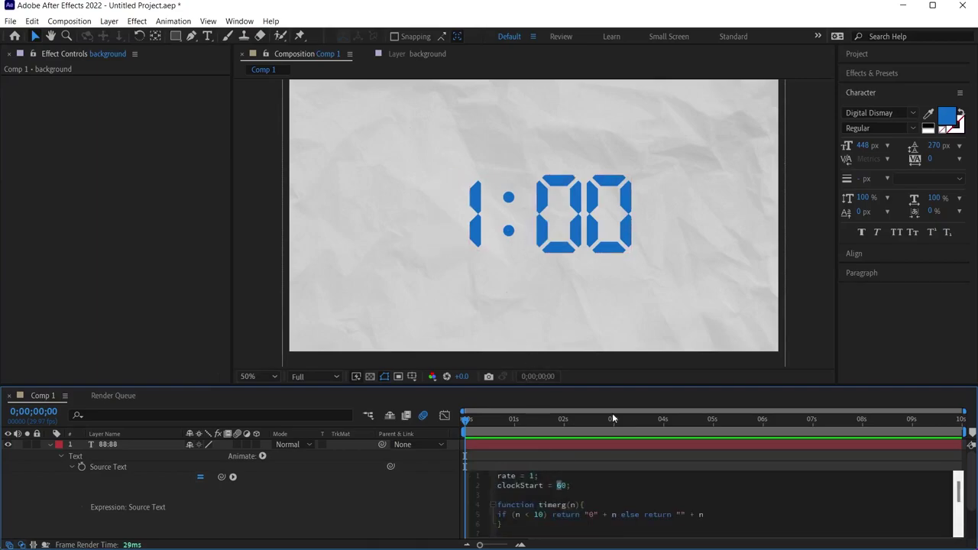
pyautogui.write('120')
pyautogui.click(630, 469)
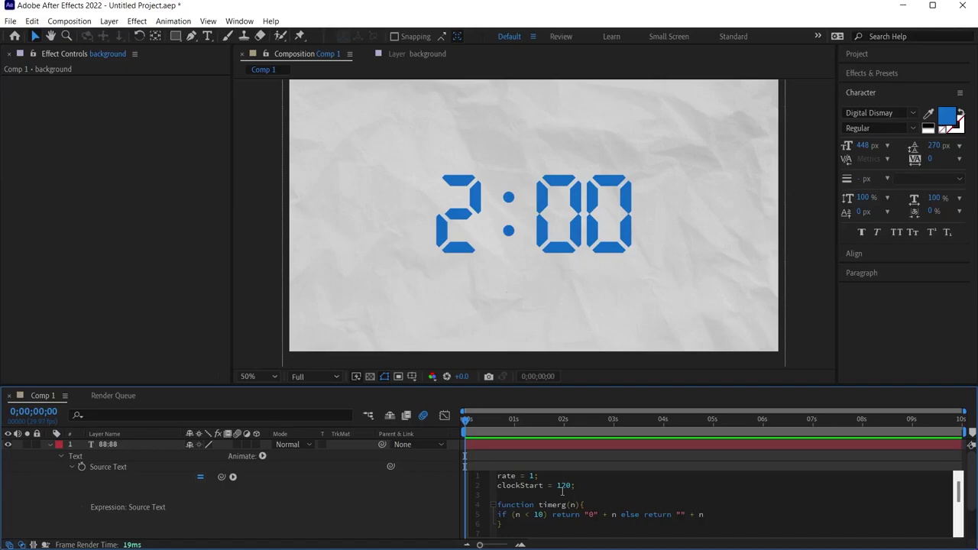
# Step: Set clockStart to 0 in the Source Text expression and return the playhead to the first frame
pyautogui.doubleClick(563, 485)
pyautogui.write('0')
pyautogui.click(565, 471)
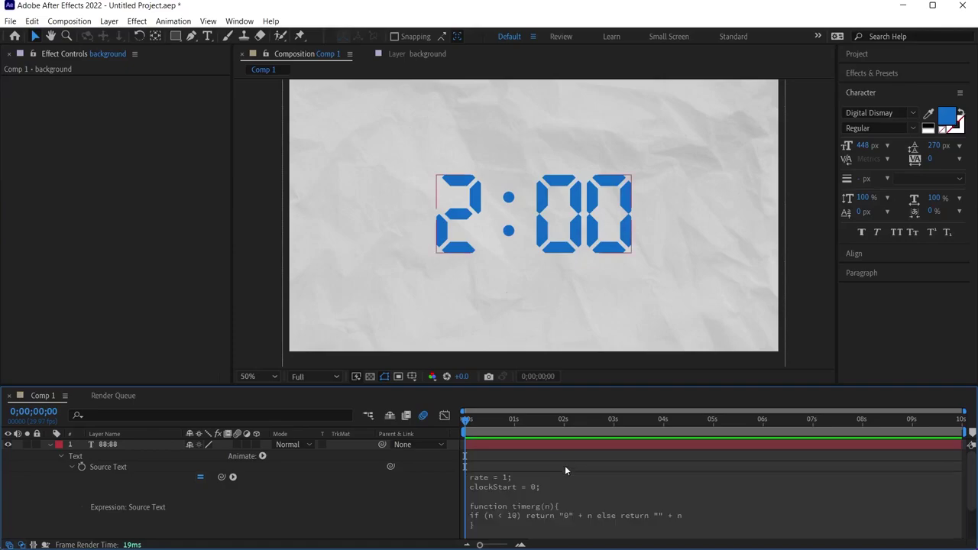
pyautogui.moveTo(468, 420); pyautogui.dragTo(430, 405)
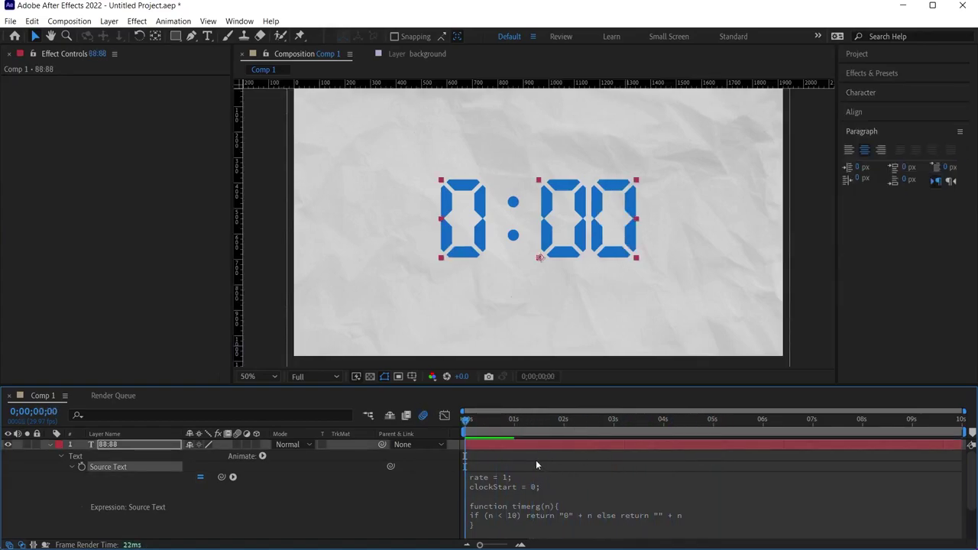
pyautogui.click(537, 465)
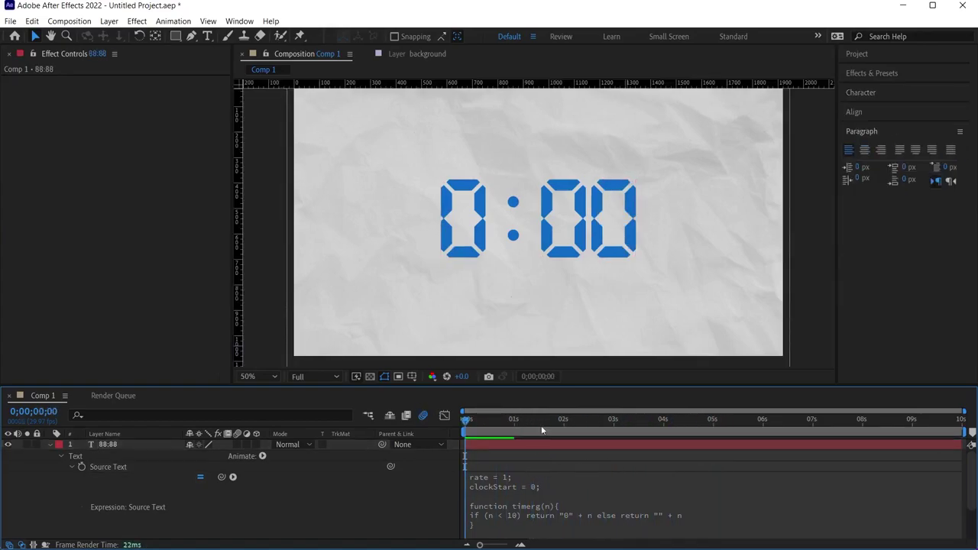
# Step: Right-align the timer text's paragraph and centre its layer horizontally in the composition
pyautogui.click(881, 150)
pyautogui.click(569, 227)
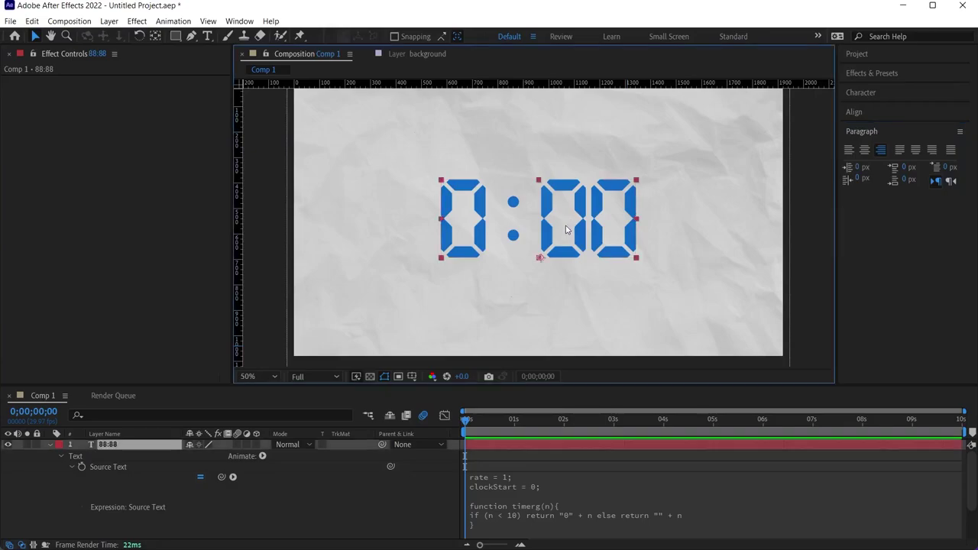
pyautogui.click(881, 152)
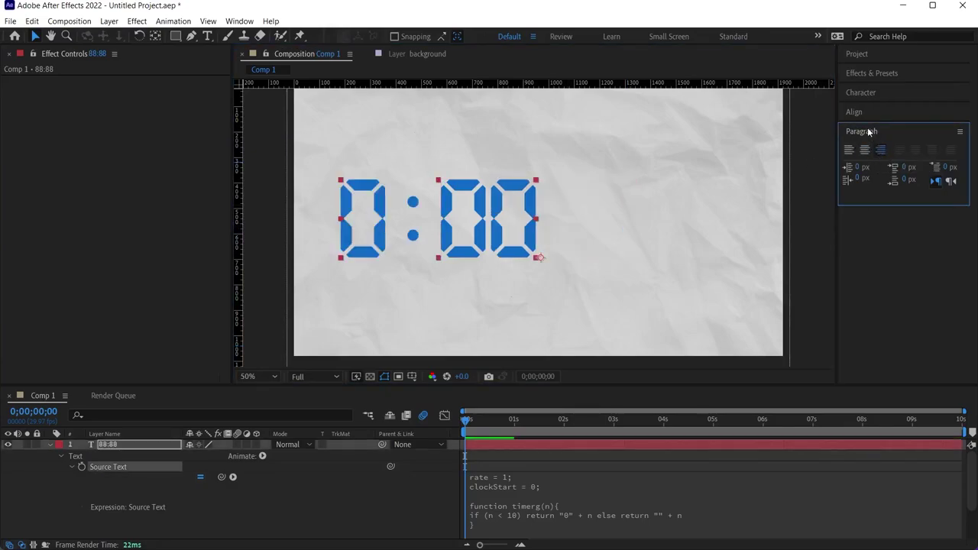
pyautogui.click(854, 114)
pyautogui.click(872, 145)
pyautogui.click(863, 194)
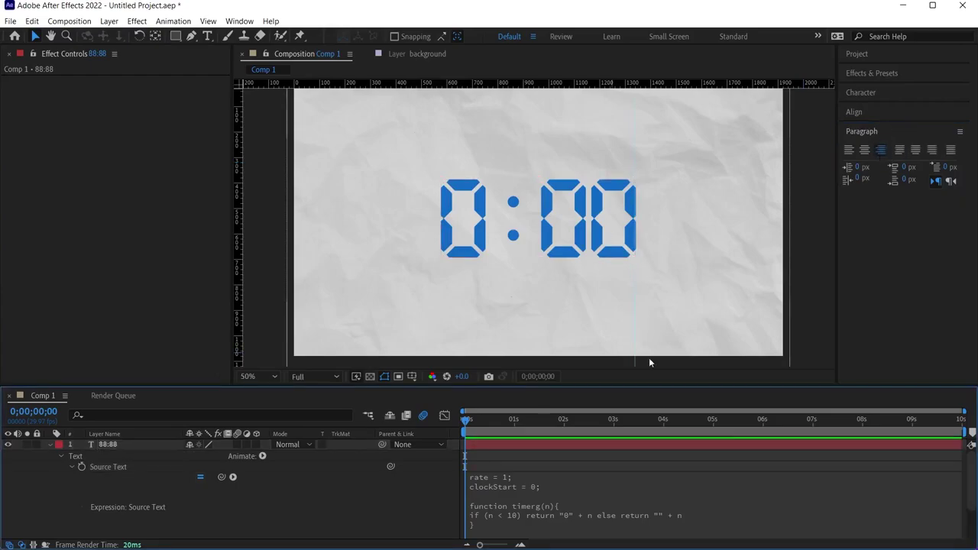
# Step: Set clockStart to 999 in the Source Text expression
pyautogui.click(546, 486)
pyautogui.scroll(-3, 545, 487)
pyautogui.scroll(3, 564, 488)
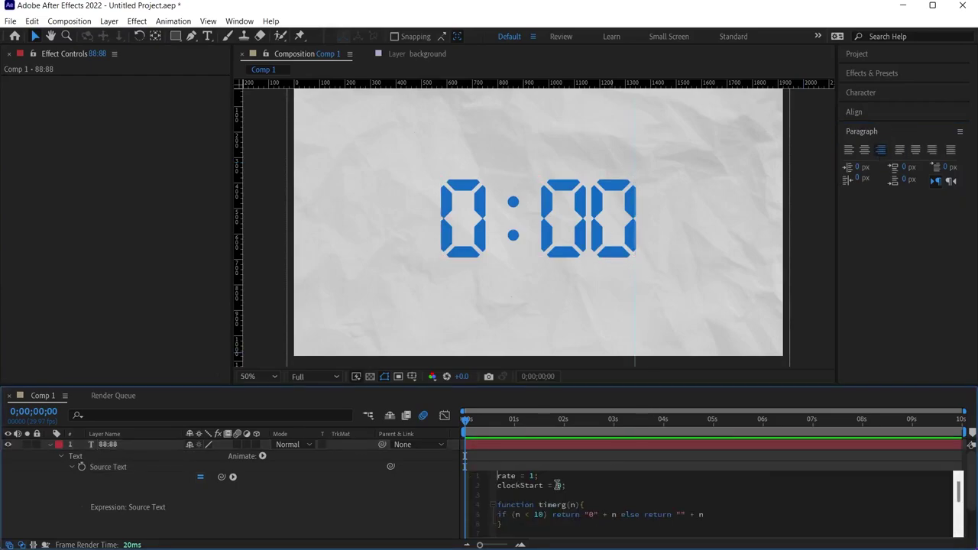
pyautogui.click(563, 486)
pyautogui.hotkey('shift', 'Left')
pyautogui.write('999')
pyautogui.click(585, 468)
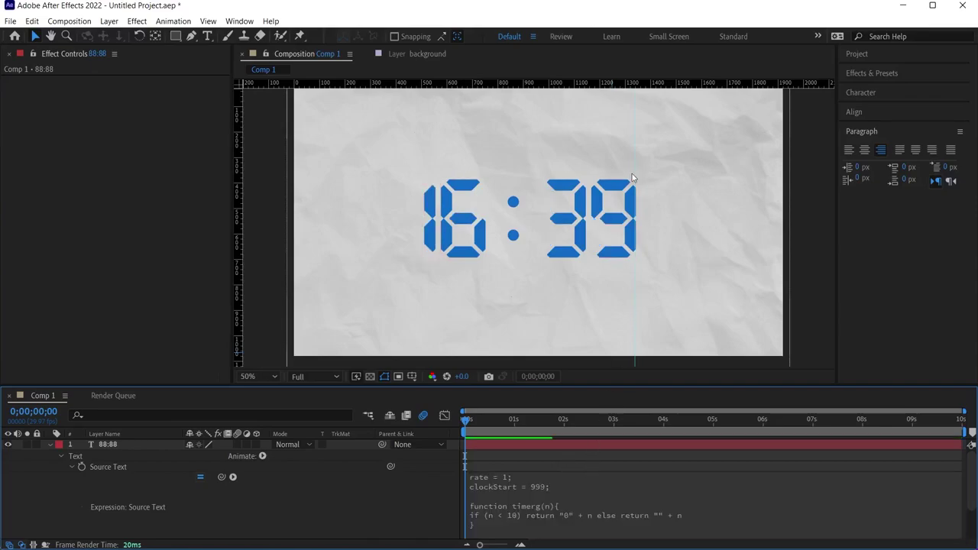
# Step: Set the rate to 999 in the Source Text expression and preview the timer's alignment
pyautogui.doubleClick(508, 476)
pyautogui.write('999')
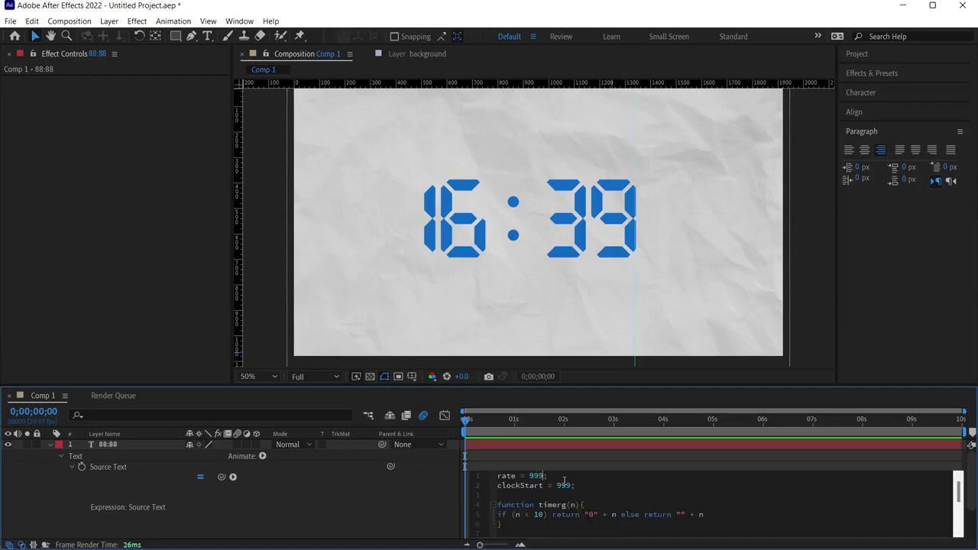
pyautogui.click(535, 450)
pyautogui.press('space')
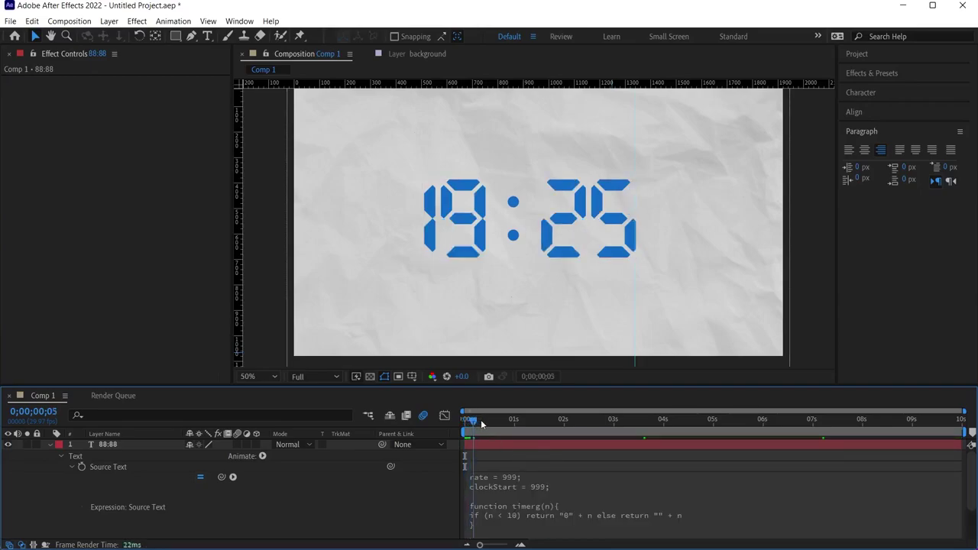
pyautogui.moveTo(548, 432); pyautogui.dragTo(618, 428)
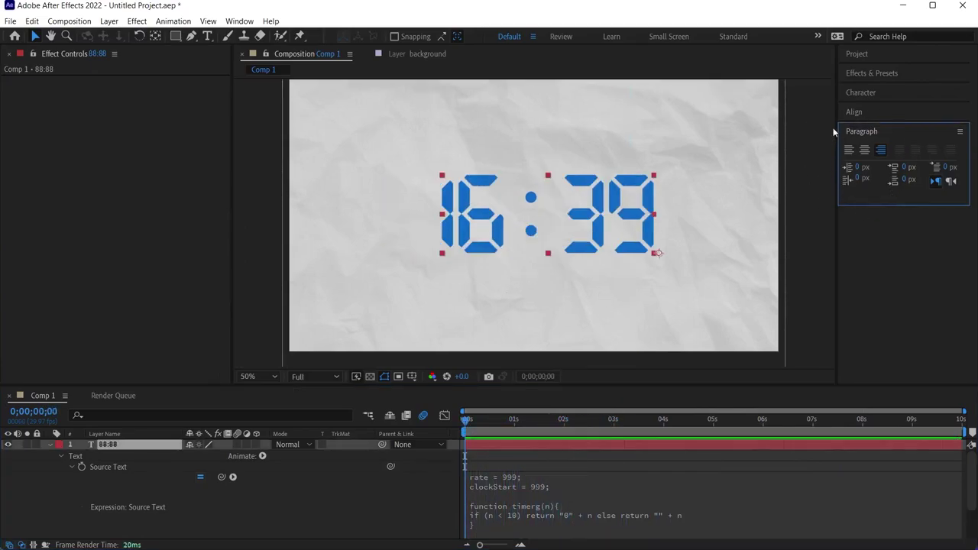
# Step: Paste the copied timer code over the Source Text expression, with rate and clockStart at 0
pyautogui.click(505, 483)
pyautogui.write('rate = 999; clockStart = 999;  function timerg(n){ if (n < 10) return "0" + n else return "" + n }  clockTime = Math.max(clockStart + rate*(time - inPoint),0);  t = Math.floor(clockTime); min = Math.floor((t%3600)/60); sec = Math.floor(t%60); min + ":" + timerg(sec)')
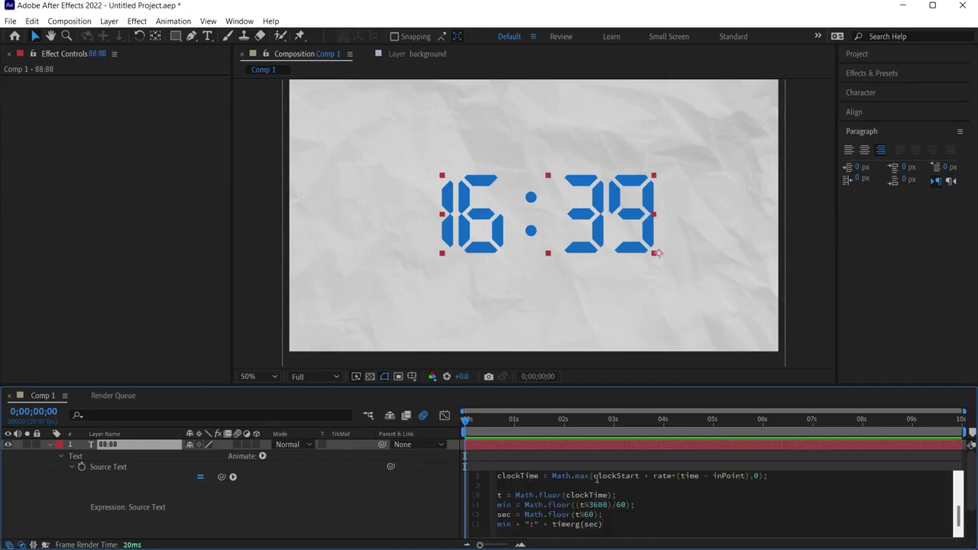
pyautogui.click(494, 260)
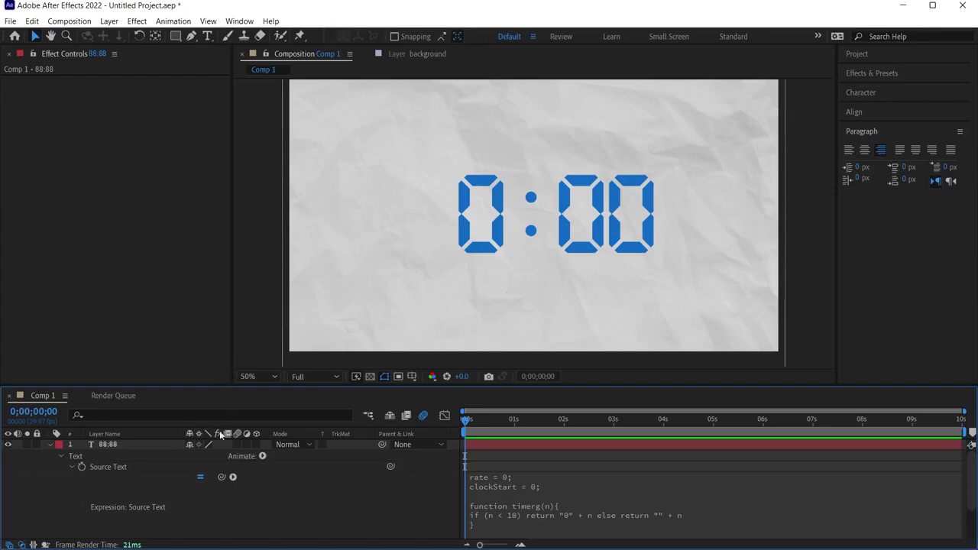
# Step: Duplicate the 88:88 timer text layer
pyautogui.doubleClick(434, 255)
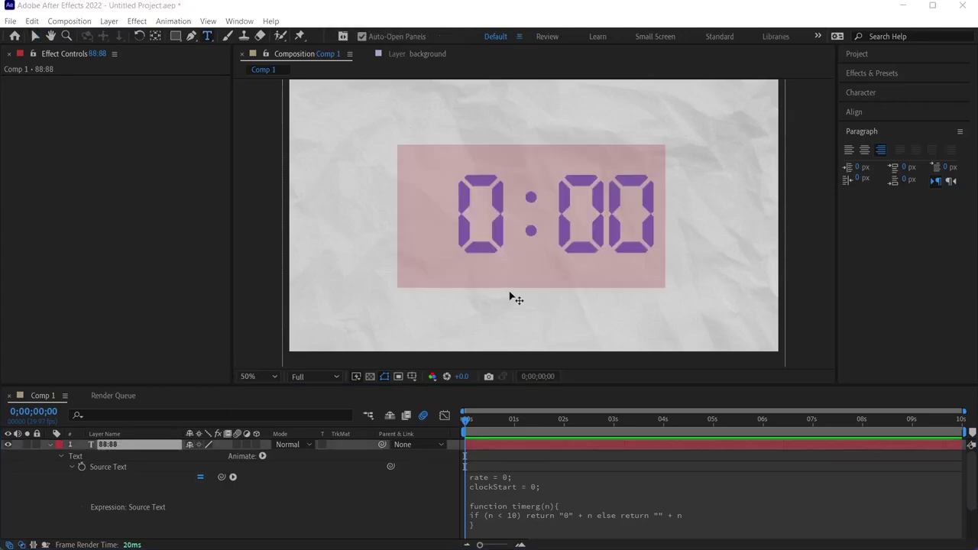
pyautogui.click(138, 464)
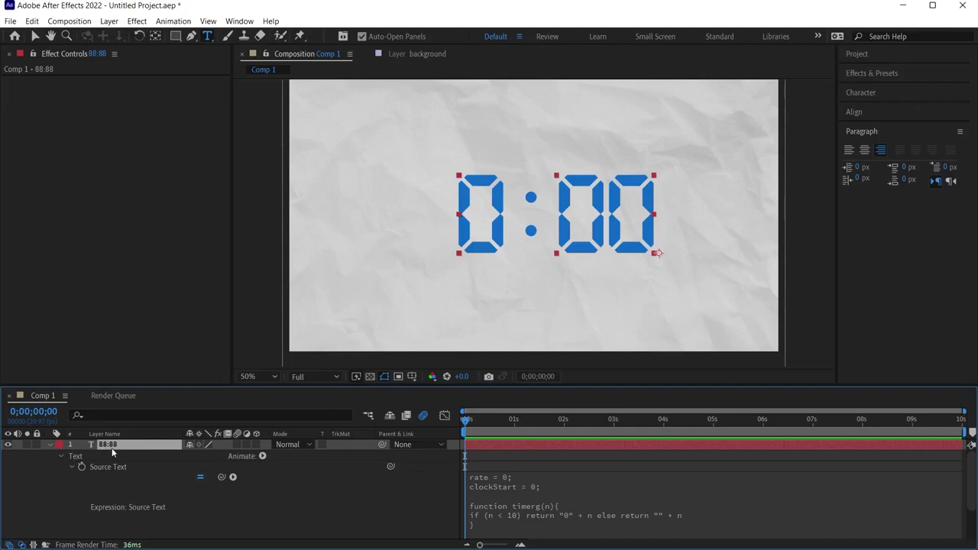
pyautogui.hotkey('ctrl', 'd')
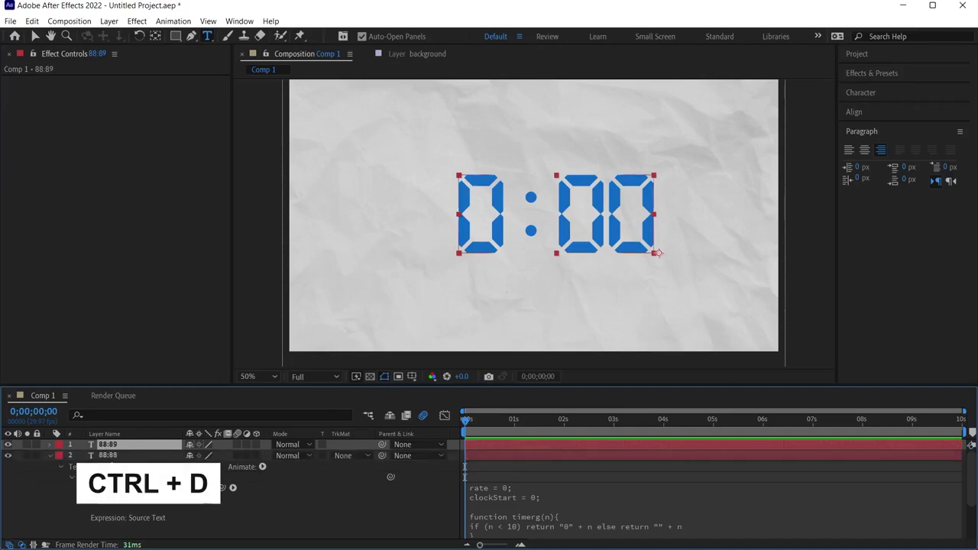
# Step: Disable the Source Text expression on the original 88:88 layer and collapse its properties
pyautogui.click(112, 455)
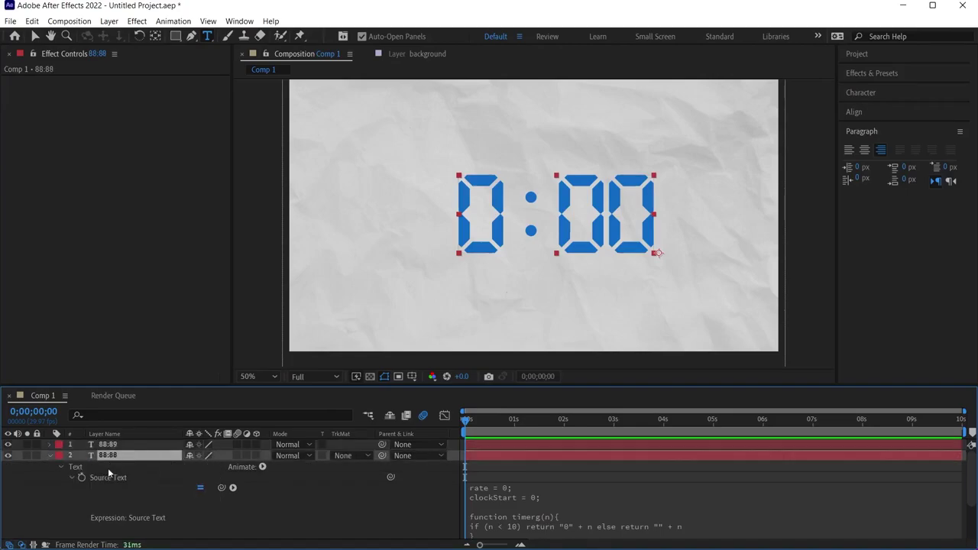
pyautogui.click(200, 489)
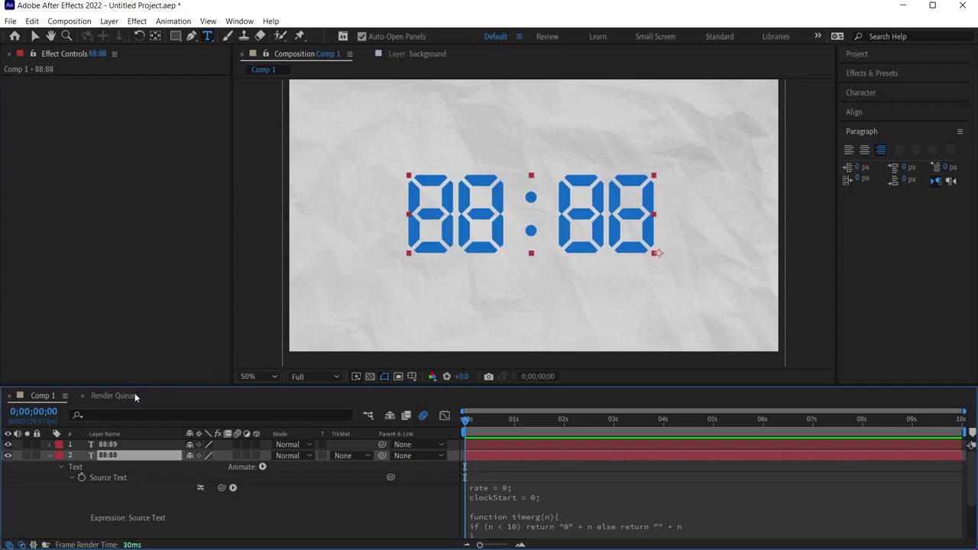
pyautogui.click(51, 456)
# Step: Set the 88:88 layer's text colour to light grey B0B0B0
pyautogui.click(863, 92)
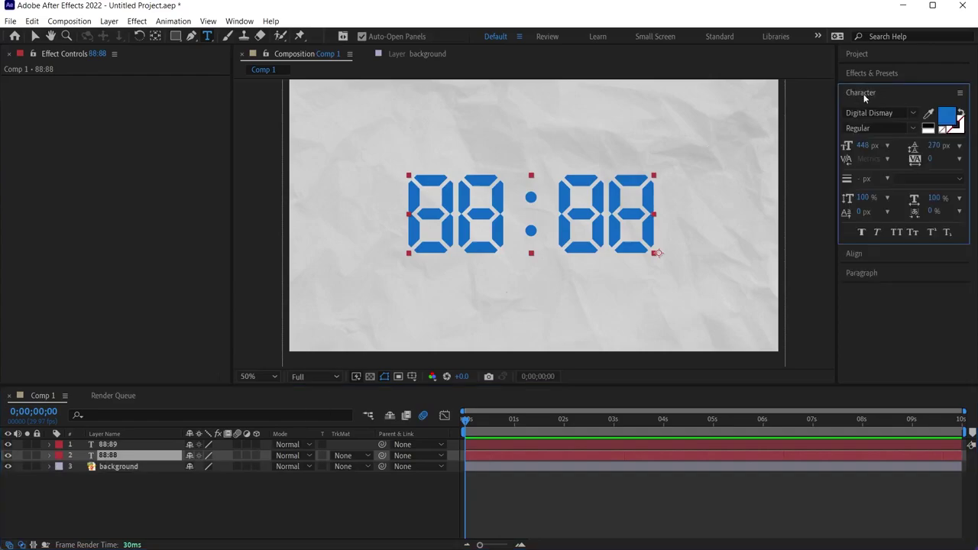
pyautogui.click(948, 114)
pyautogui.click(545, 403)
pyautogui.moveTo(545, 402); pyautogui.dragTo(502, 344)
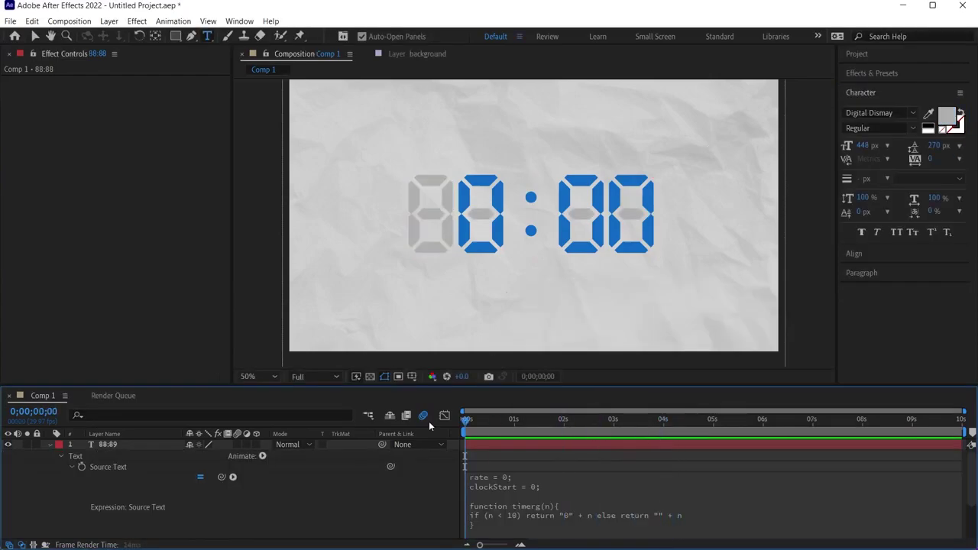
# Step: Set the rate to 1 in the 88:89 layer's Source Text expression and collapse its properties
pyautogui.click(533, 476)
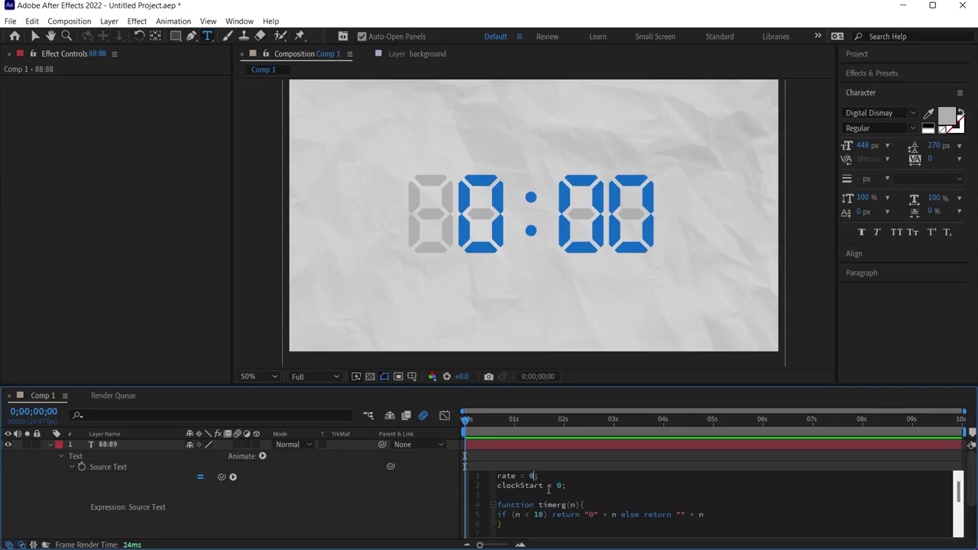
pyautogui.write('1')
pyautogui.click(535, 464)
pyautogui.click(51, 444)
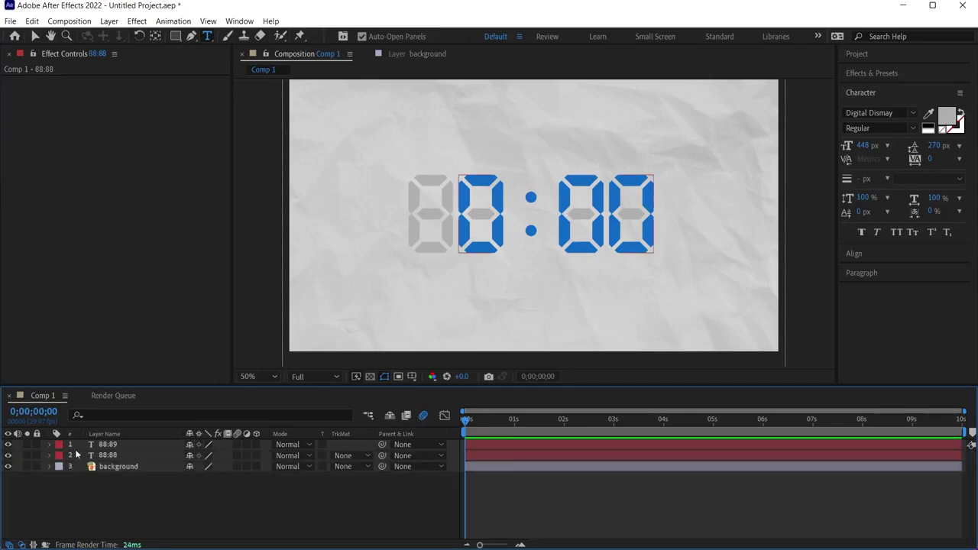
# Step: Duplicate the grey 88:88 layer and apply CC Radial Fast Blur to the lower copy
pyautogui.click(104, 456)
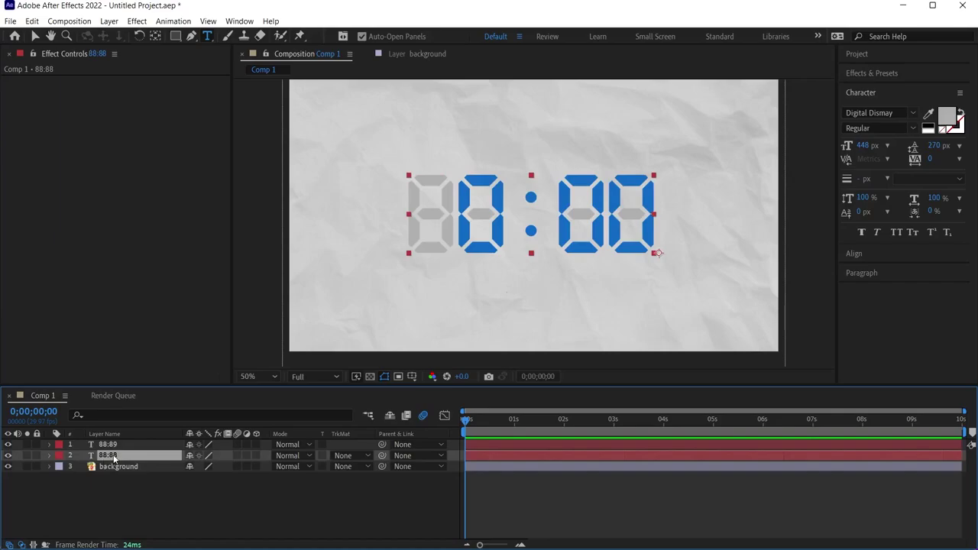
pyautogui.hotkey('ctrl', 'd')
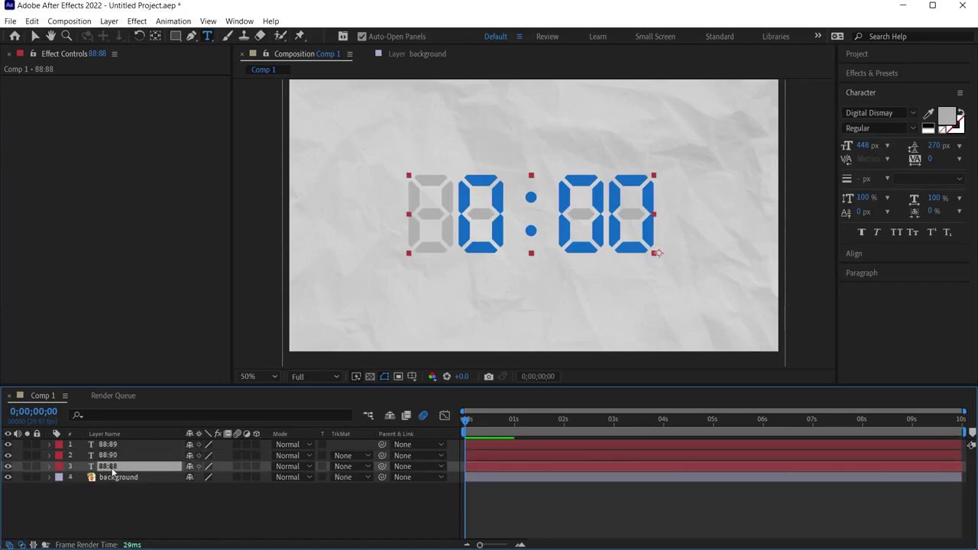
pyautogui.click(864, 73)
pyautogui.write('fast blur')
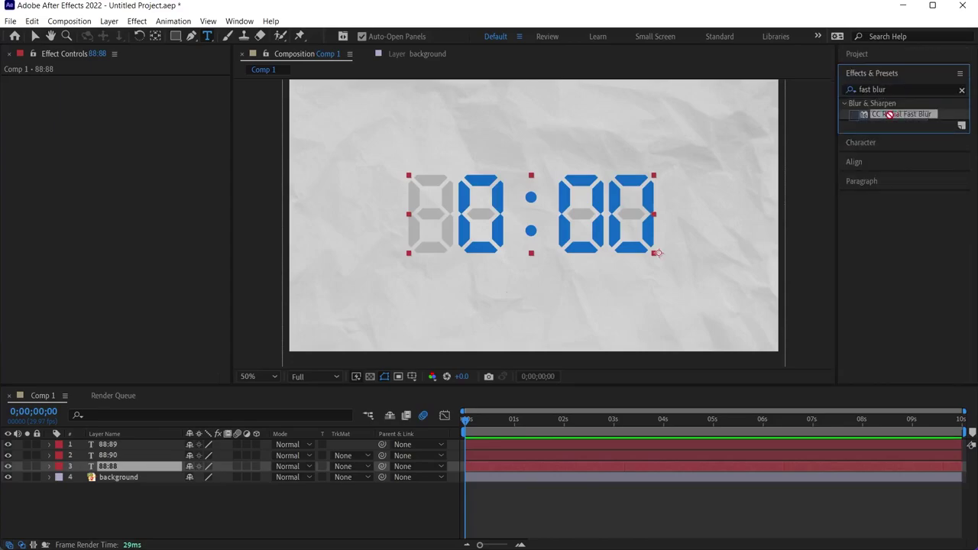
pyautogui.moveTo(902, 113); pyautogui.dragTo(111, 470)
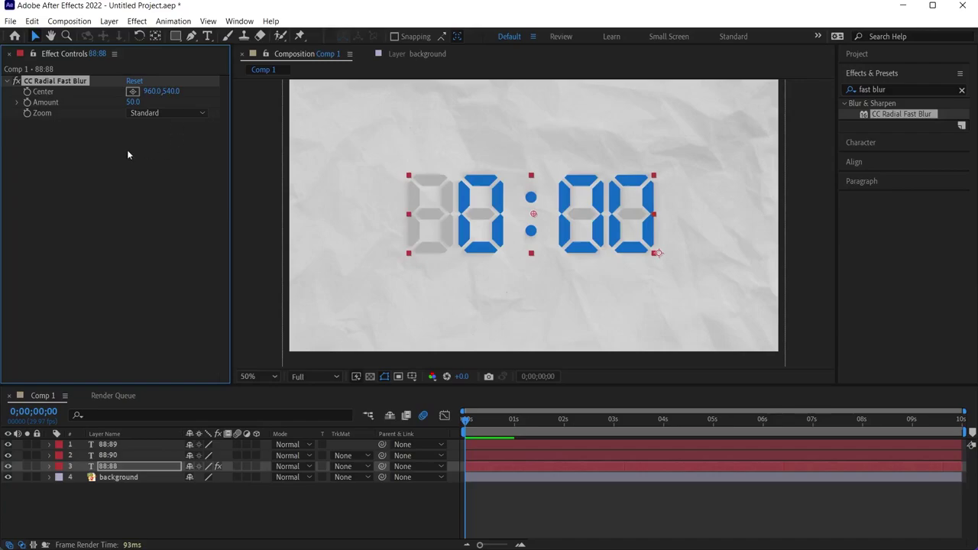
# Step: Set the radial blur's Amount to 96, its Center near the last digit's upper edge at 1382, 416, and Zoom to Brightest
pyautogui.moveTo(132, 101)
pyautogui.mouseDown()
pyautogui.moveTo(159, 104)
pyautogui.moveTo(147, 104)
pyautogui.mouseUp()
pyautogui.click(136, 93)
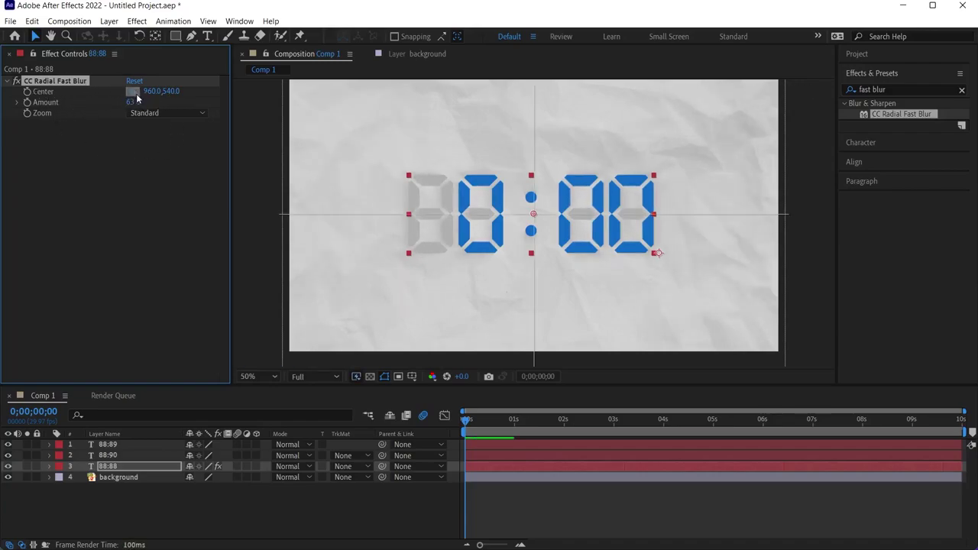
pyautogui.click(642, 182)
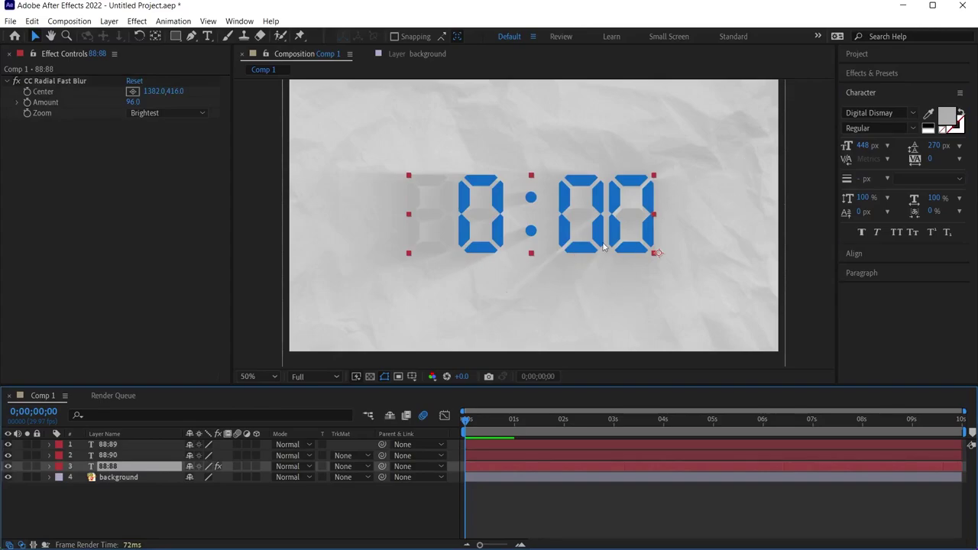
# Step: Darken the blurred 88:88 layer's text colour to 555555
pyautogui.click(947, 116)
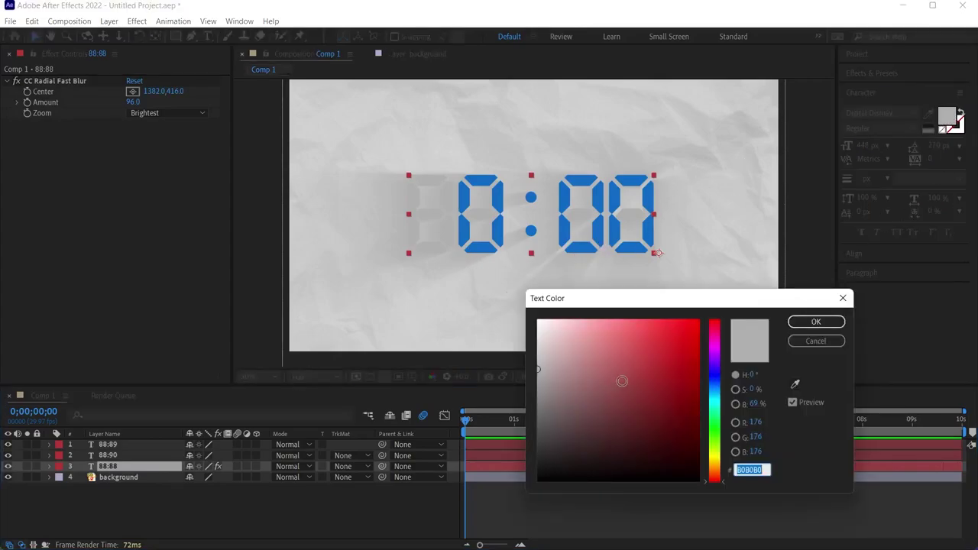
pyautogui.moveTo(622, 381); pyautogui.dragTo(524, 420)
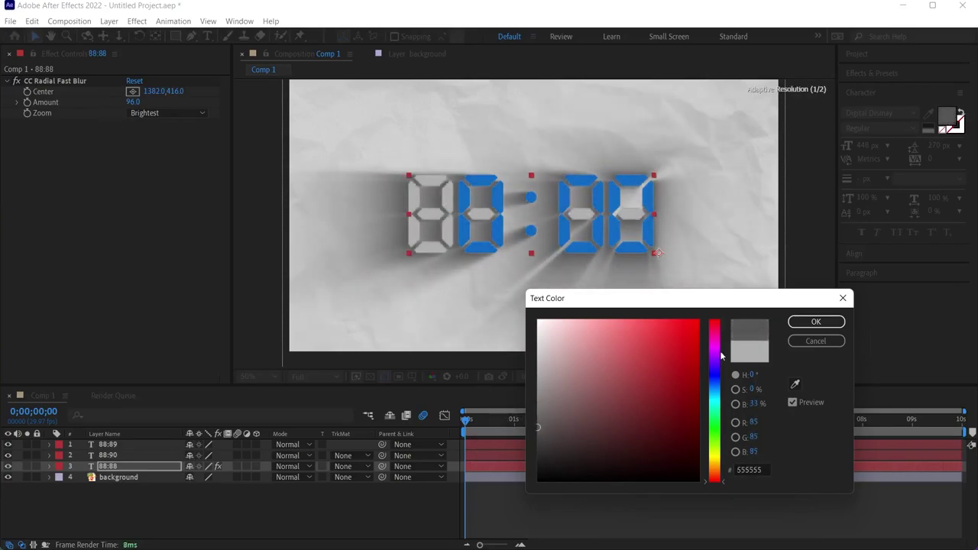
pyautogui.click(798, 321)
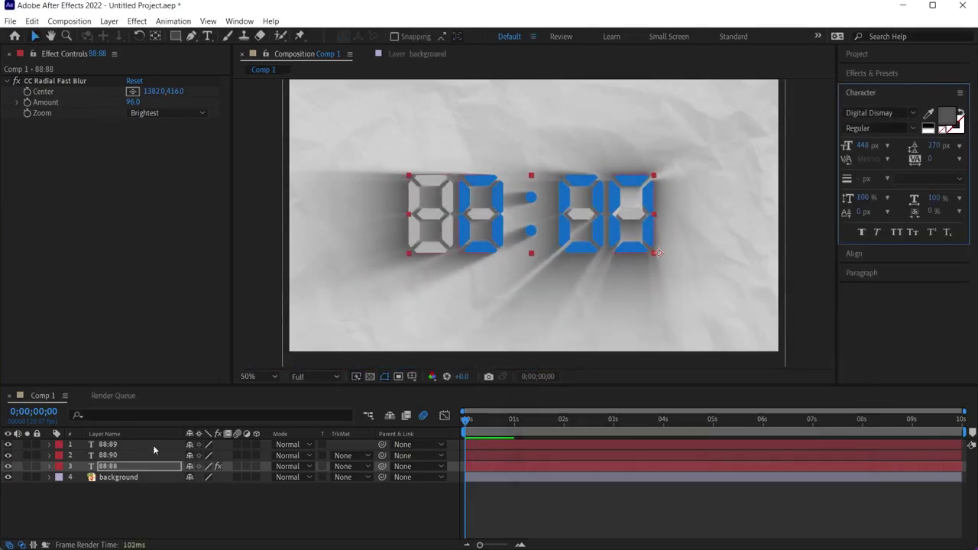
# Step: Recolour the inactive-segment text layer dark grey and apply a darkening effect to the paper background layer
pyautogui.click(145, 456)
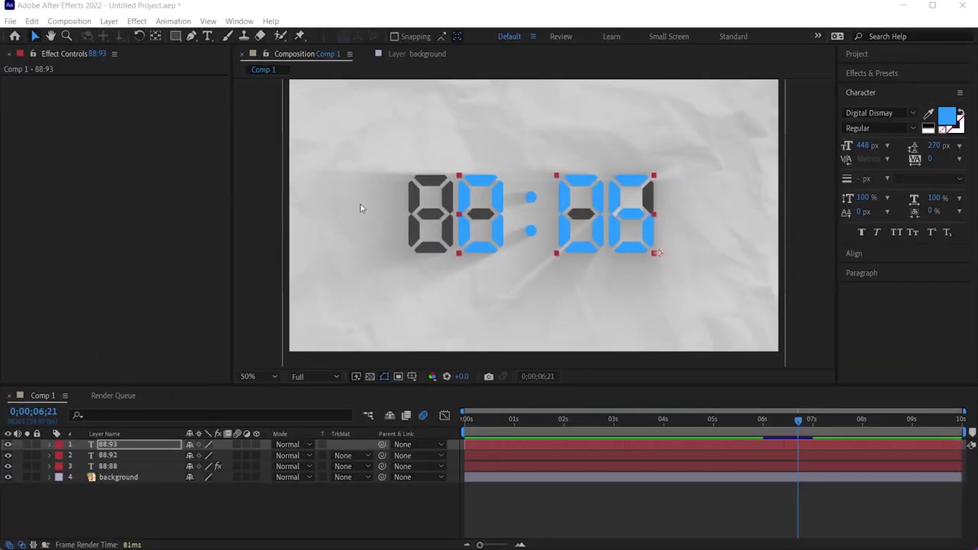
pyautogui.click(718, 316)
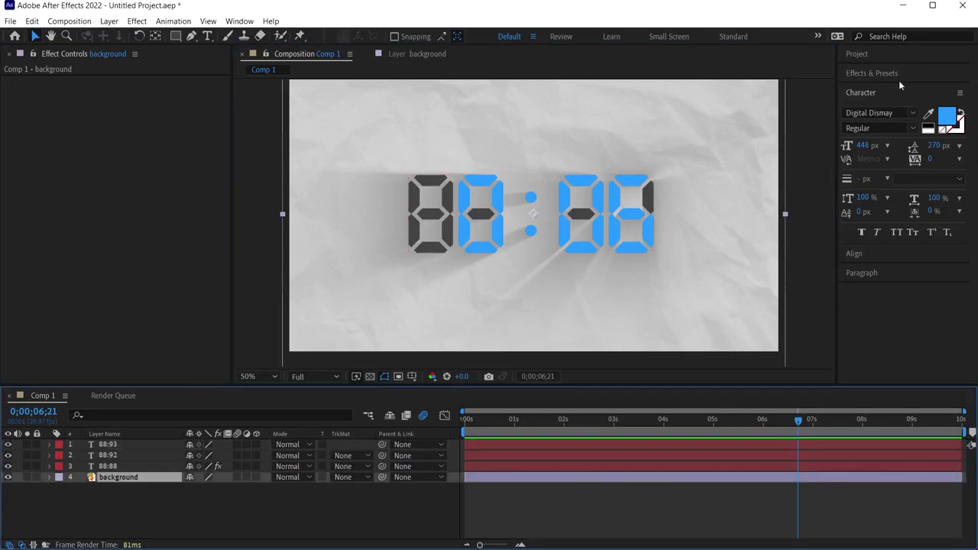
pyautogui.click(868, 73)
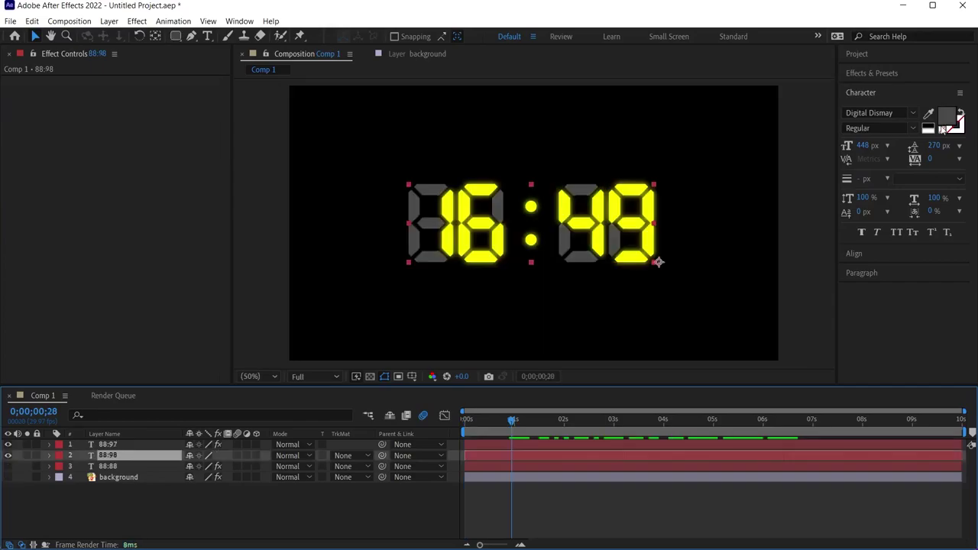
# Step: Darken the inactive-segment text layer's colour to a near-black grey behind the glowing yellow digits
pyautogui.click(948, 115)
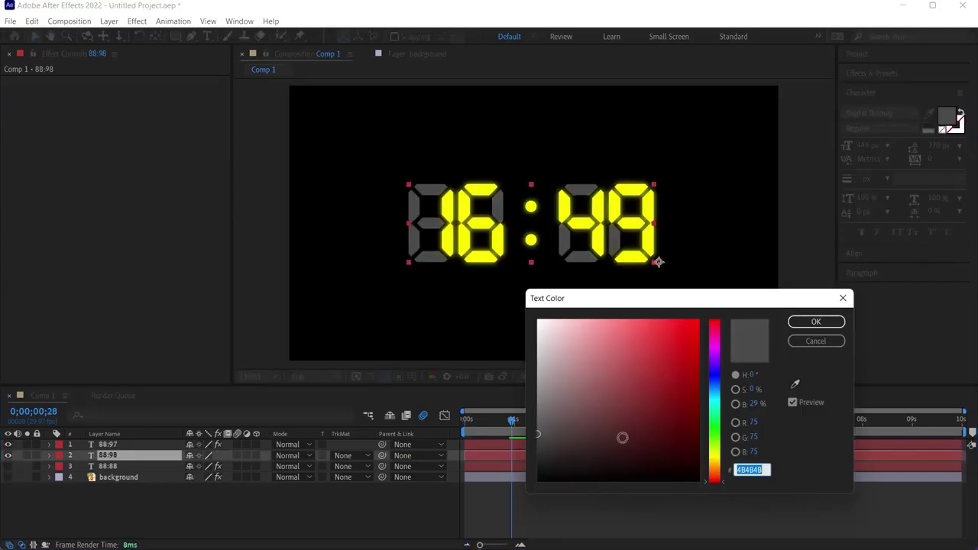
pyautogui.click(534, 464)
pyautogui.moveTo(533, 464); pyautogui.dragTo(518, 461)
pyautogui.moveTo(645, 423); pyautogui.dragTo(431, 433)
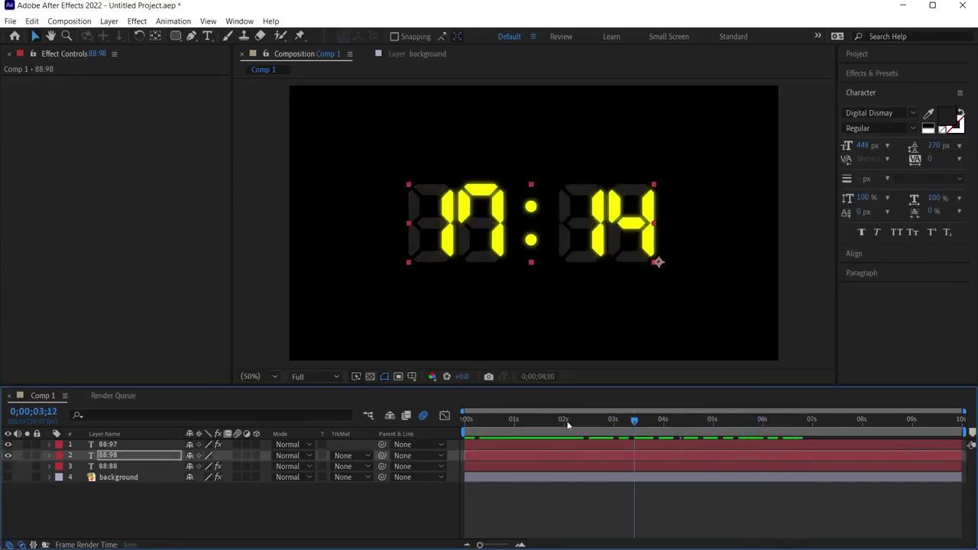
pyautogui.click(374, 515)
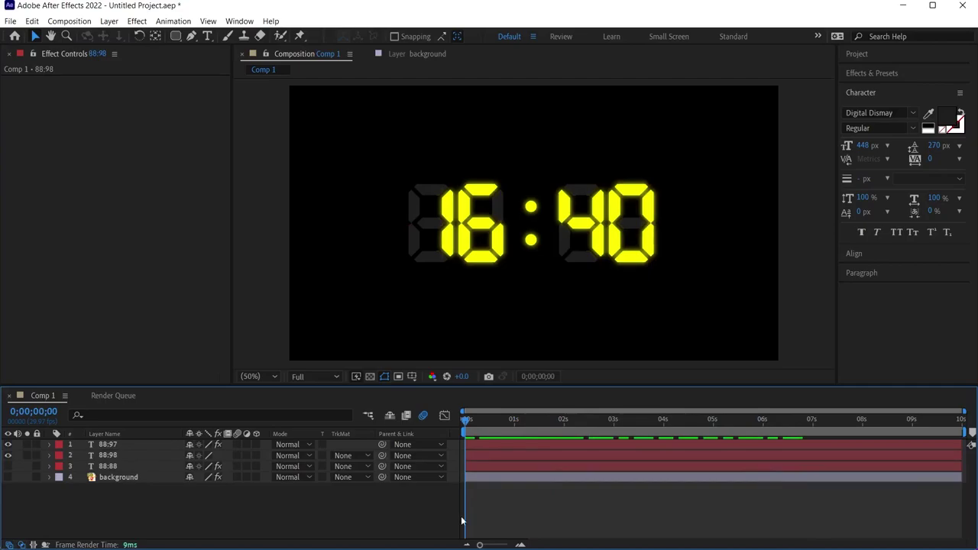
# Step: Maximize the composition view and play a preview of the glowing yellow timer
pyautogui.press('`')
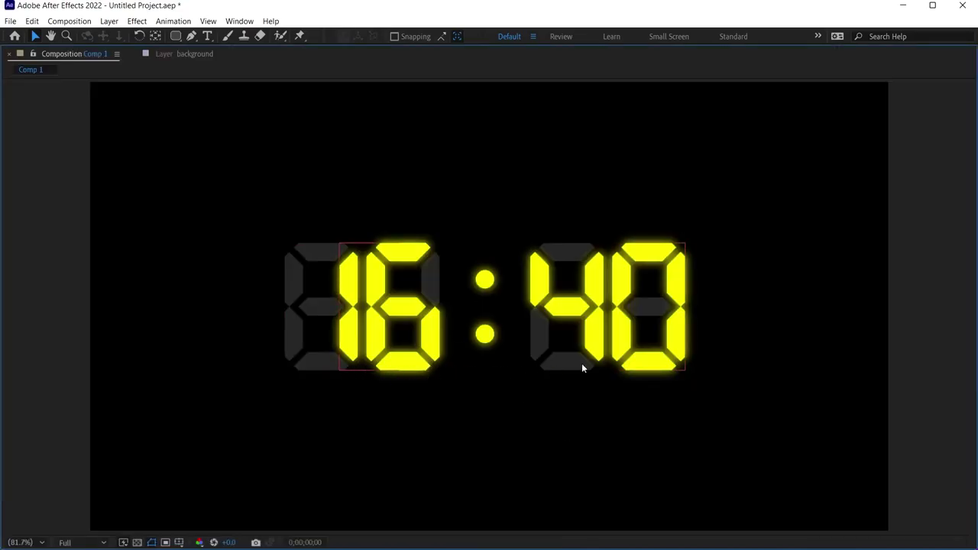
pyautogui.press('space')
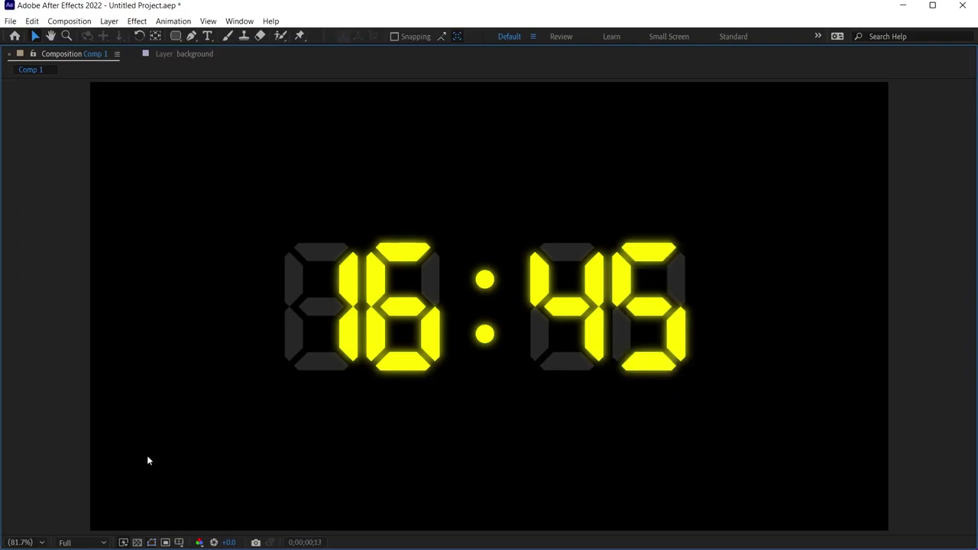